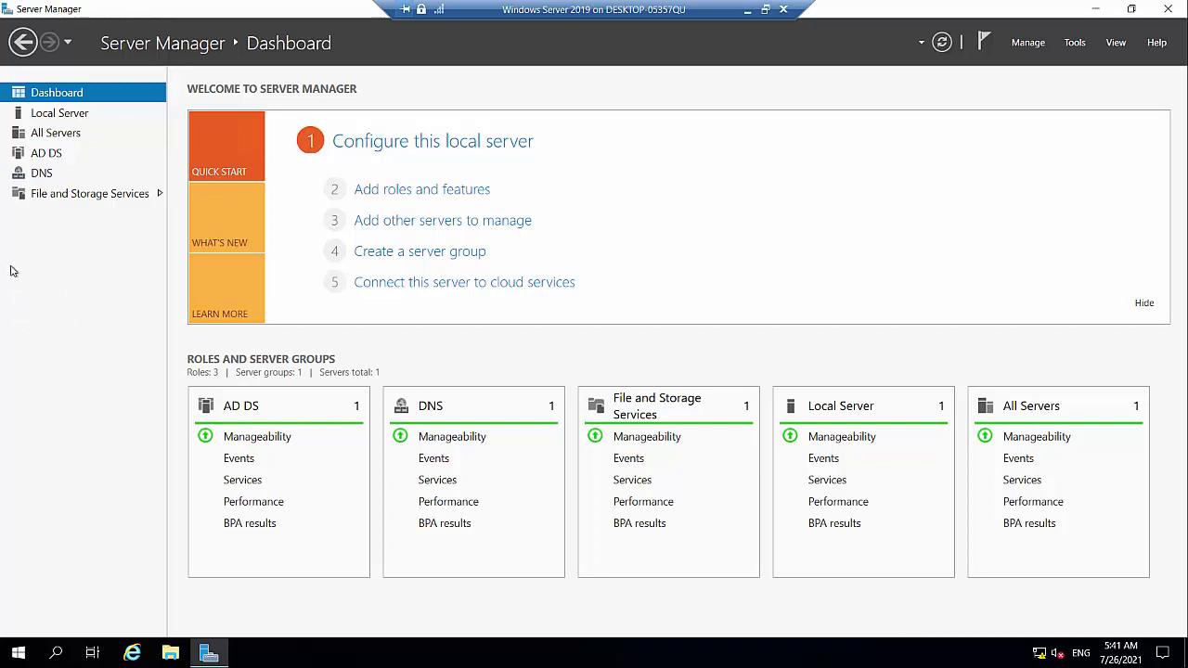
Check the Local Server's BurningIceTech.com domain and 172.16.0.10 address, then bring up the Windows 10 client.
{"action": "left_click", "coordinate": [59, 113]}
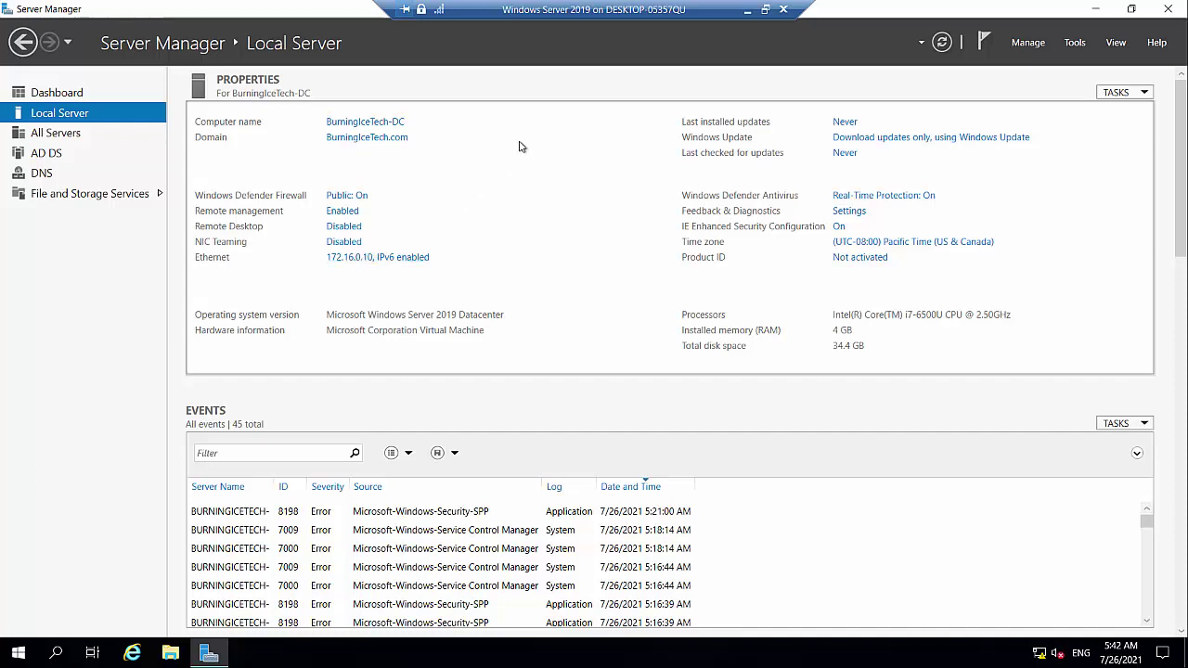
{"action": "left_click", "coordinate": [749, 8]}
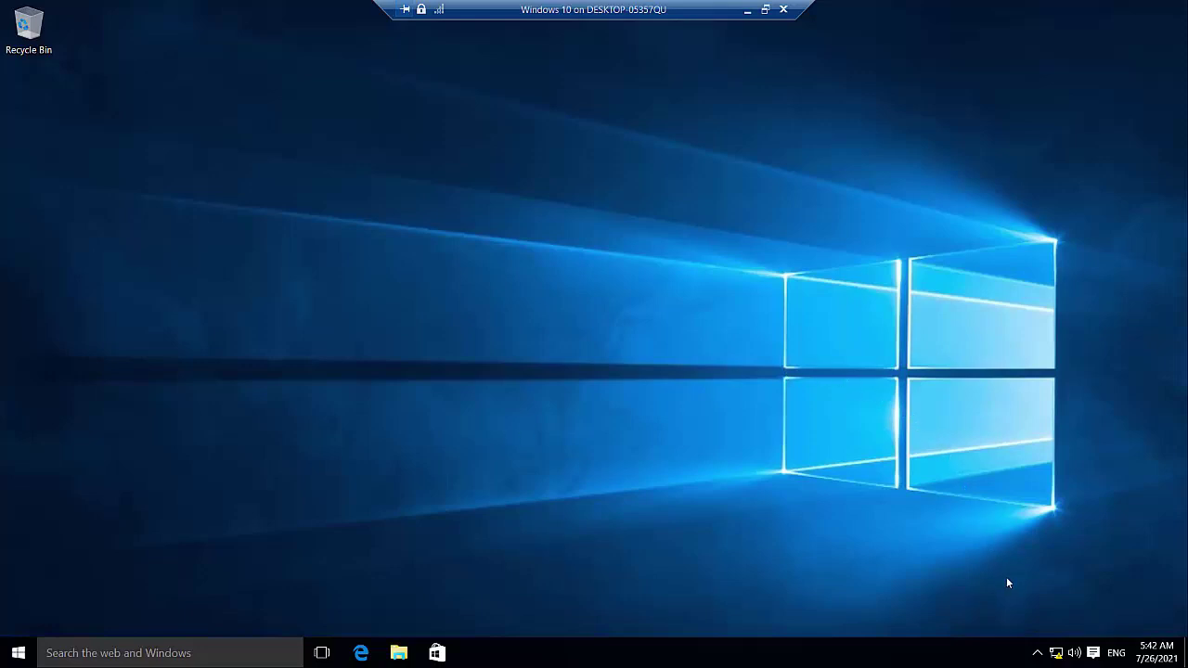
Open the Network and Sharing Center from the client's tray network icon.
{"action": "right_click", "coordinate": [1056, 652]}
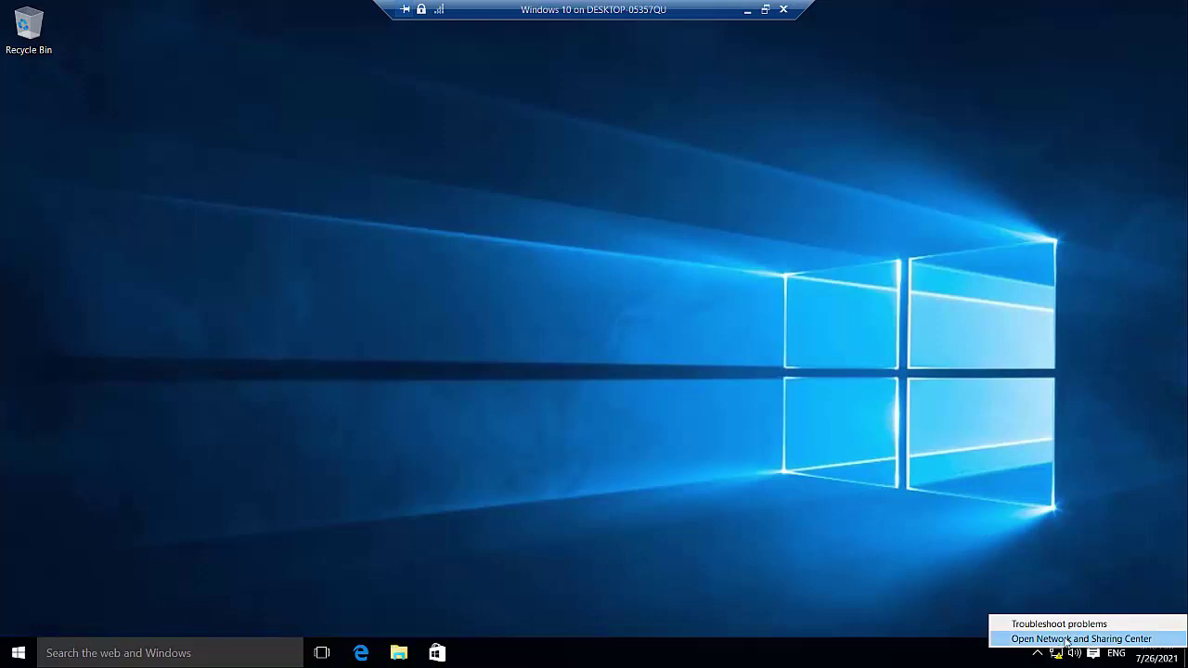
{"action": "left_click", "coordinate": [1065, 640]}
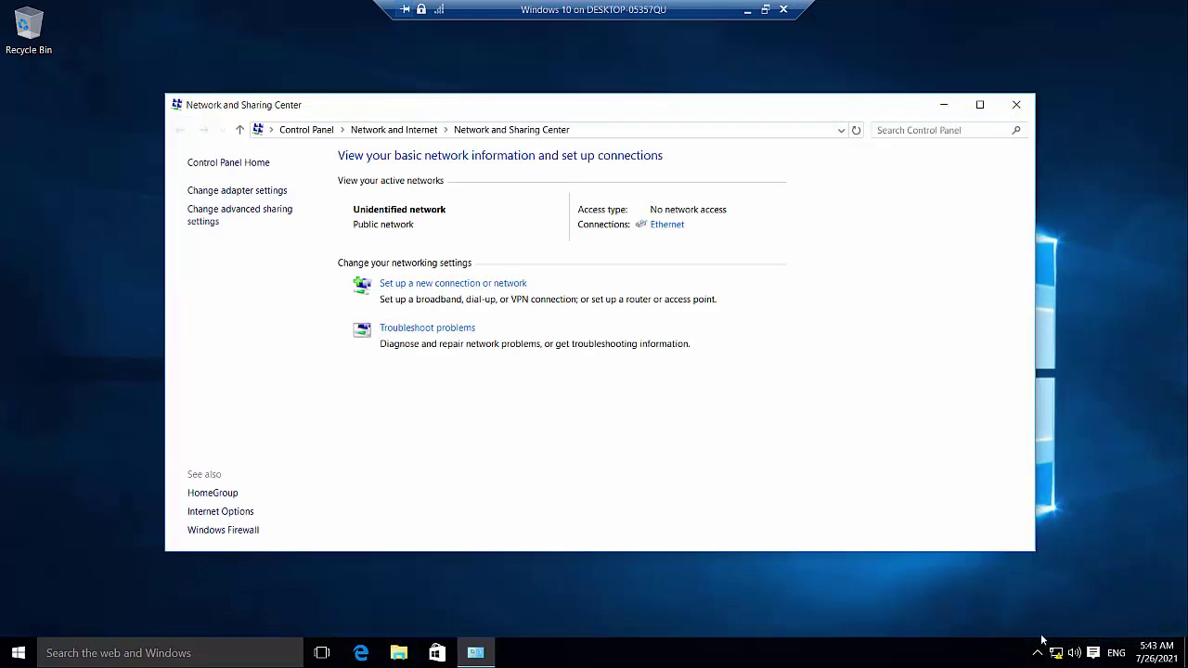
{"action": "right_click", "coordinate": [1056, 653]}
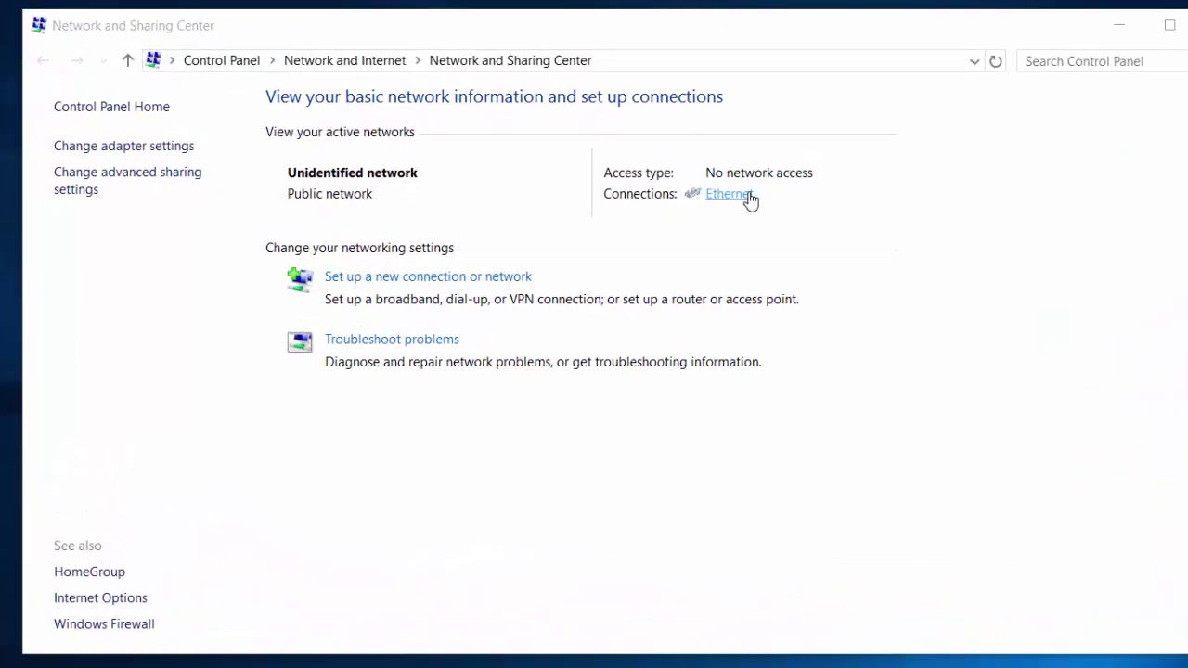
{"action": "left_click", "coordinate": [742, 198]}
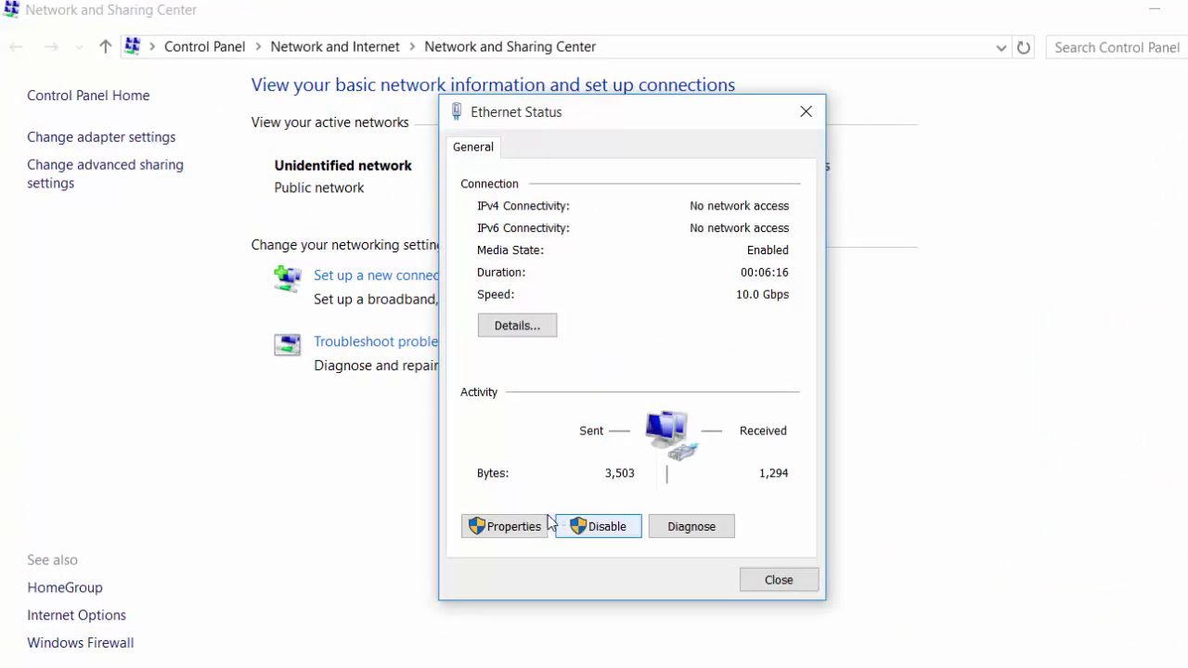
{"action": "left_click", "coordinate": [509, 531]}
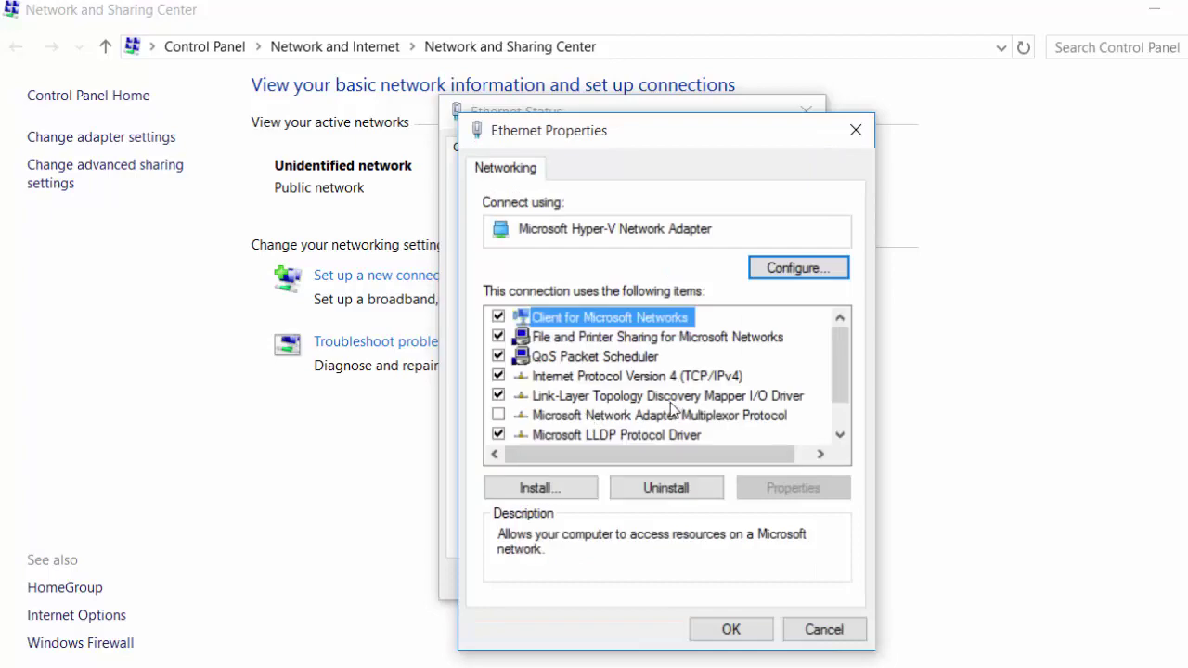
{"action": "left_click", "coordinate": [704, 379]}
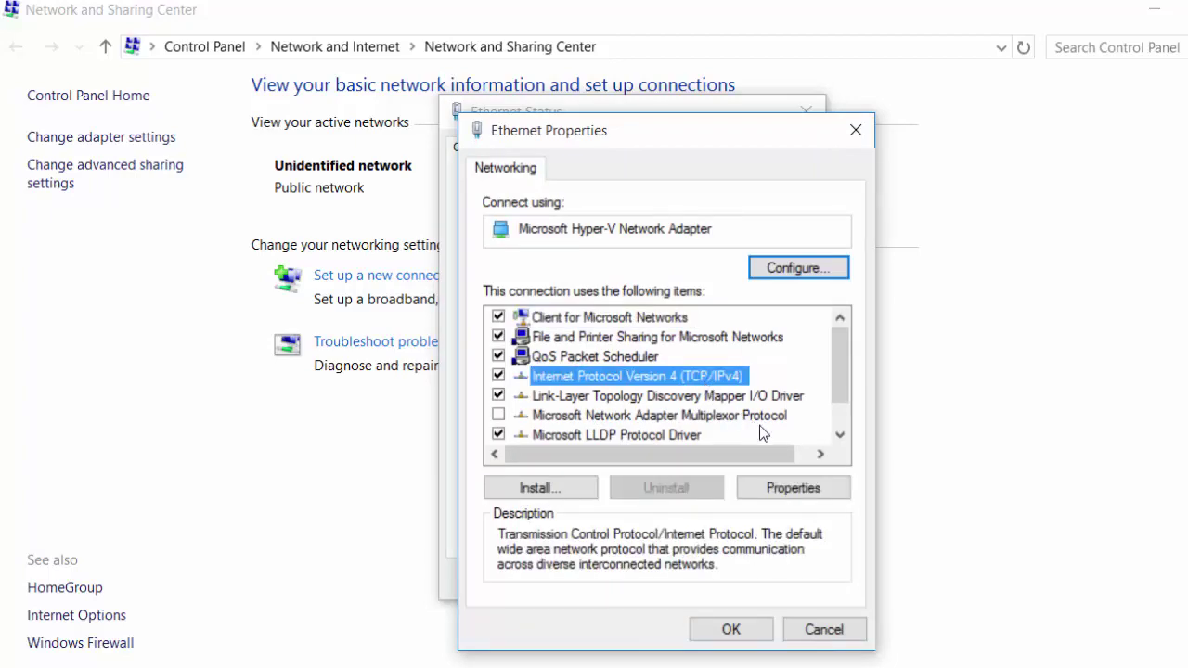
{"action": "left_click", "coordinate": [798, 487]}
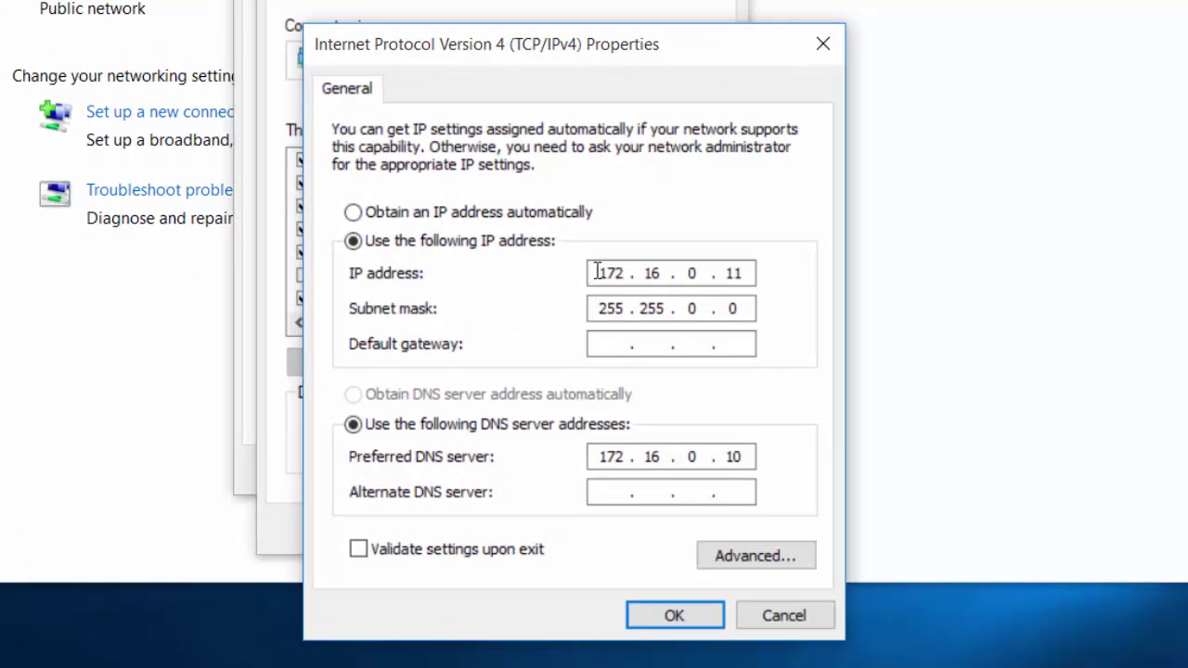
{"action": "left_click_drag", "start_coordinate": [599, 272], "coordinate": [623, 273]}
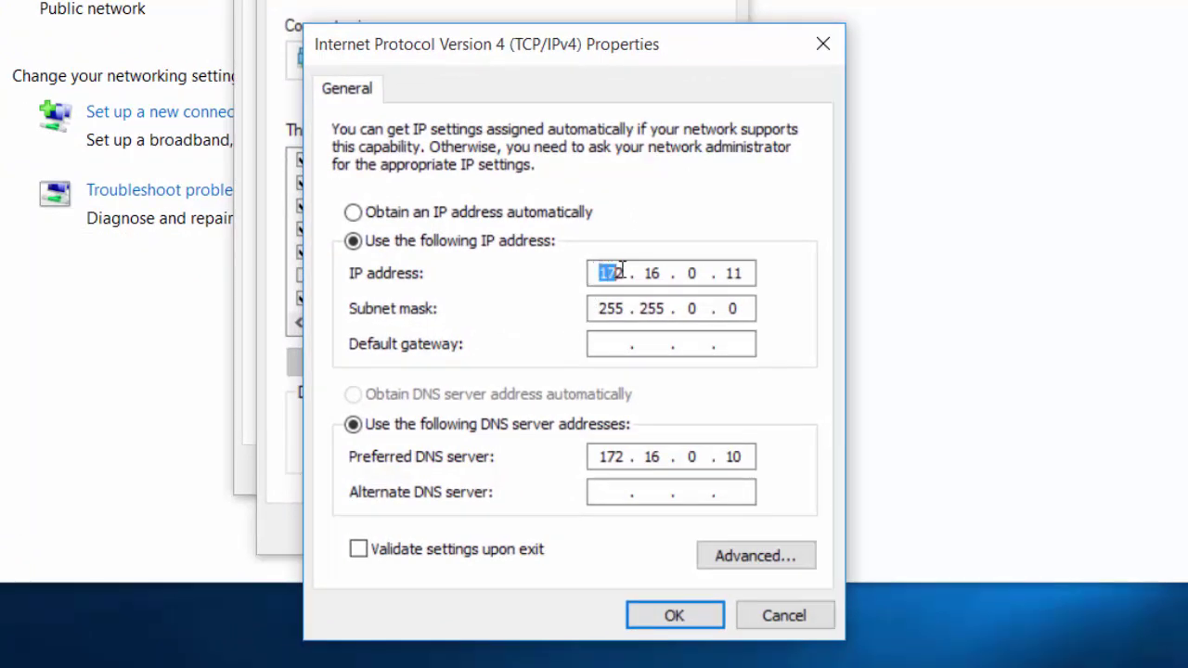
{"action": "left_click", "coordinate": [691, 275]}
{"action": "left_click_drag", "start_coordinate": [723, 272], "coordinate": [745, 271]}
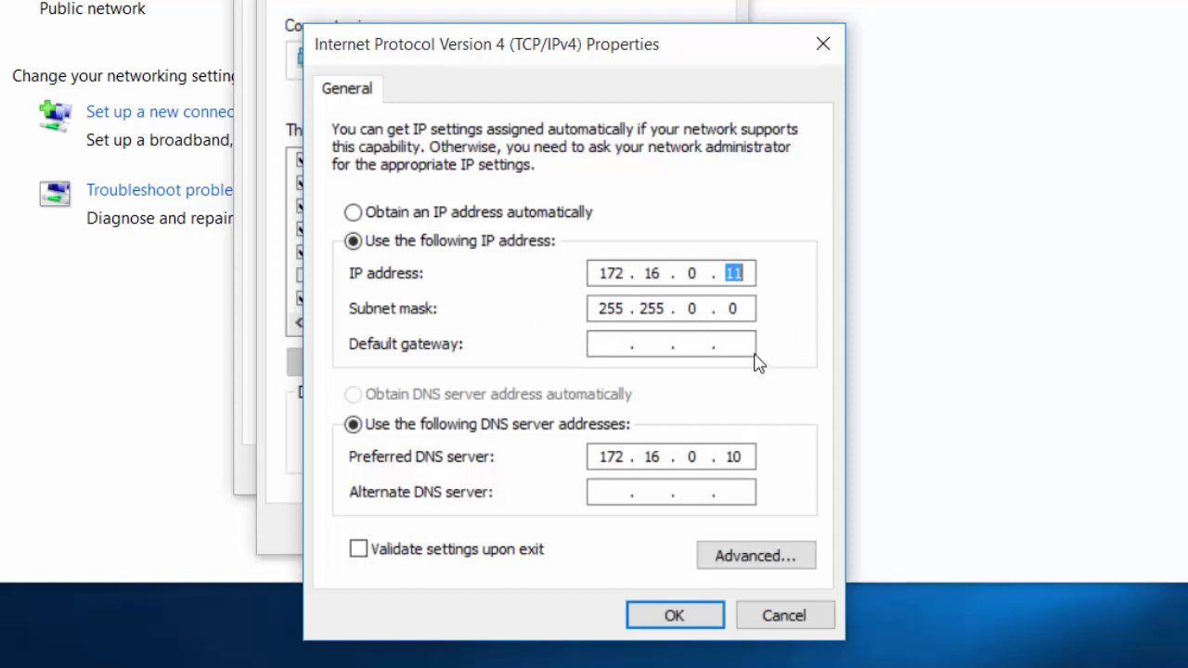
{"action": "left_click_drag", "start_coordinate": [727, 456], "coordinate": [753, 449]}
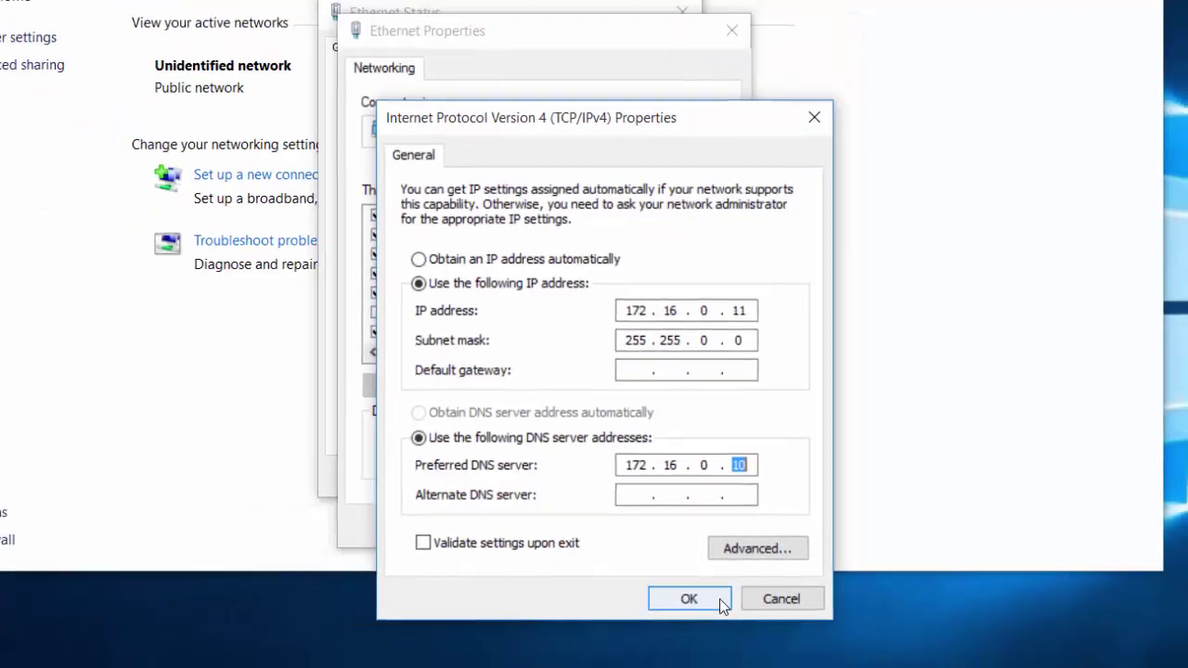
{"action": "left_click", "coordinate": [713, 619]}
{"action": "left_click", "coordinate": [664, 521]}
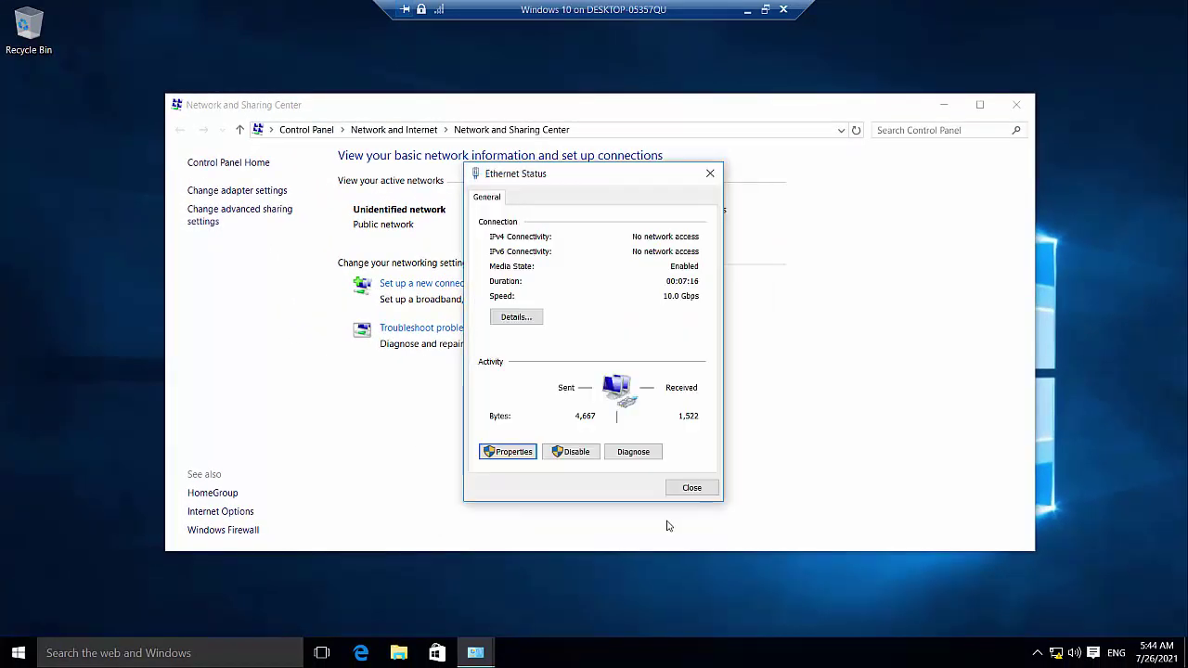
{"action": "left_click", "coordinate": [692, 488]}
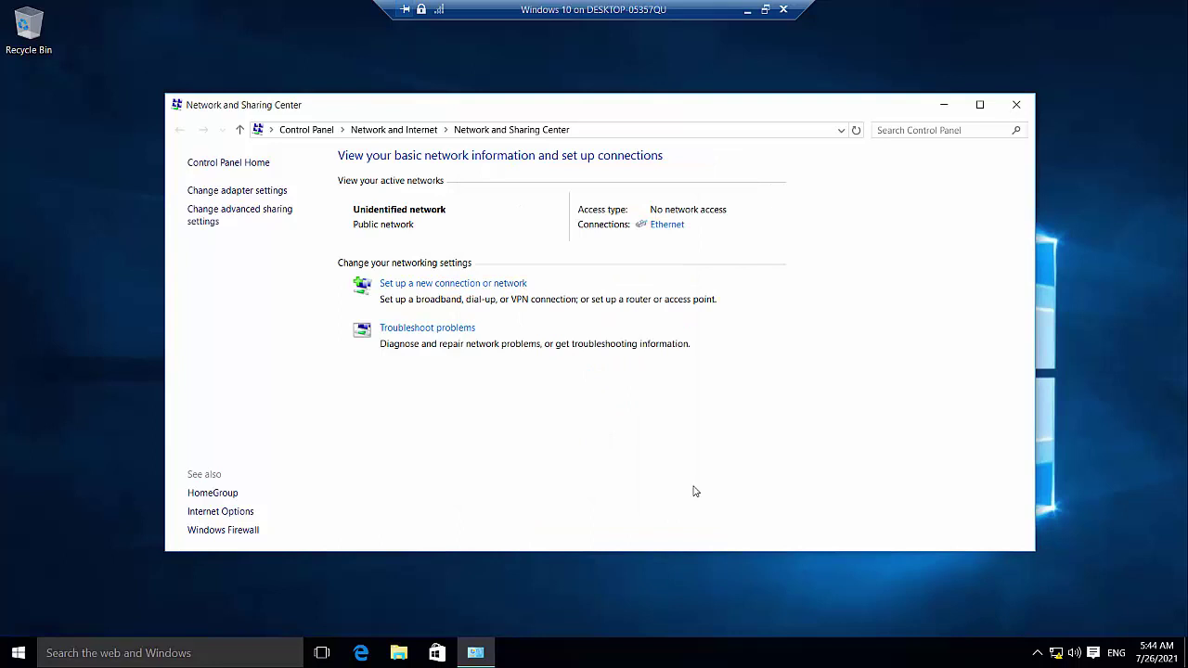
Open Command Prompt on the client and ping the server at 172.16.0.10.
{"action": "left_click", "coordinate": [256, 650]}
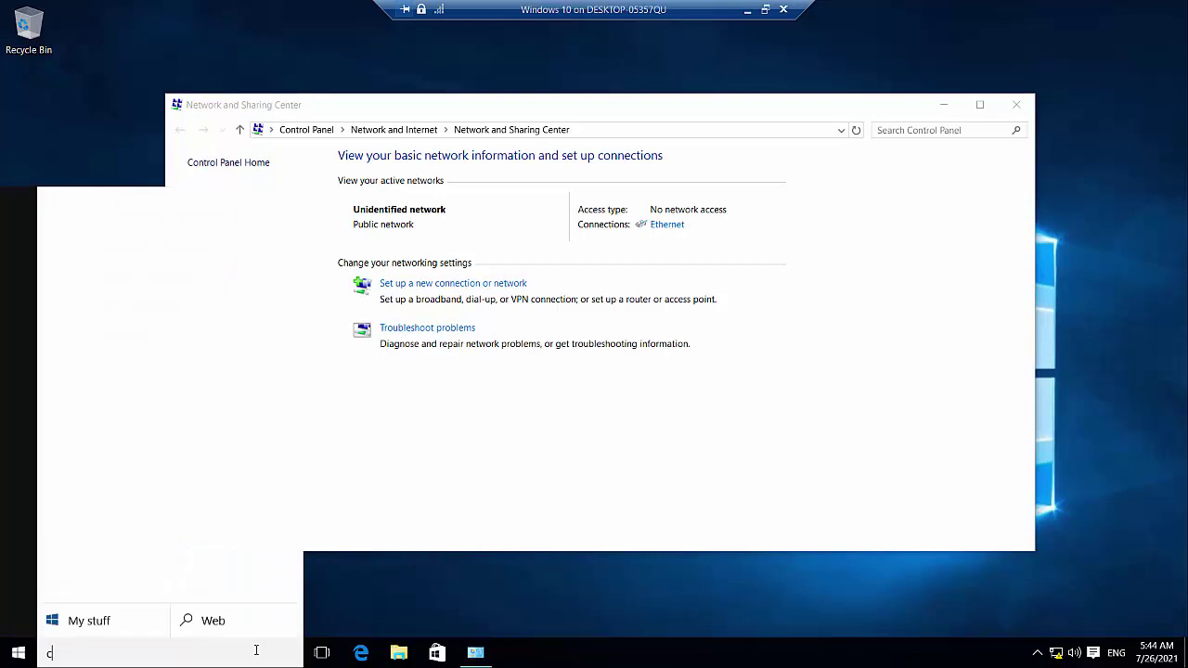
{"action": "type", "text": "cmd"}
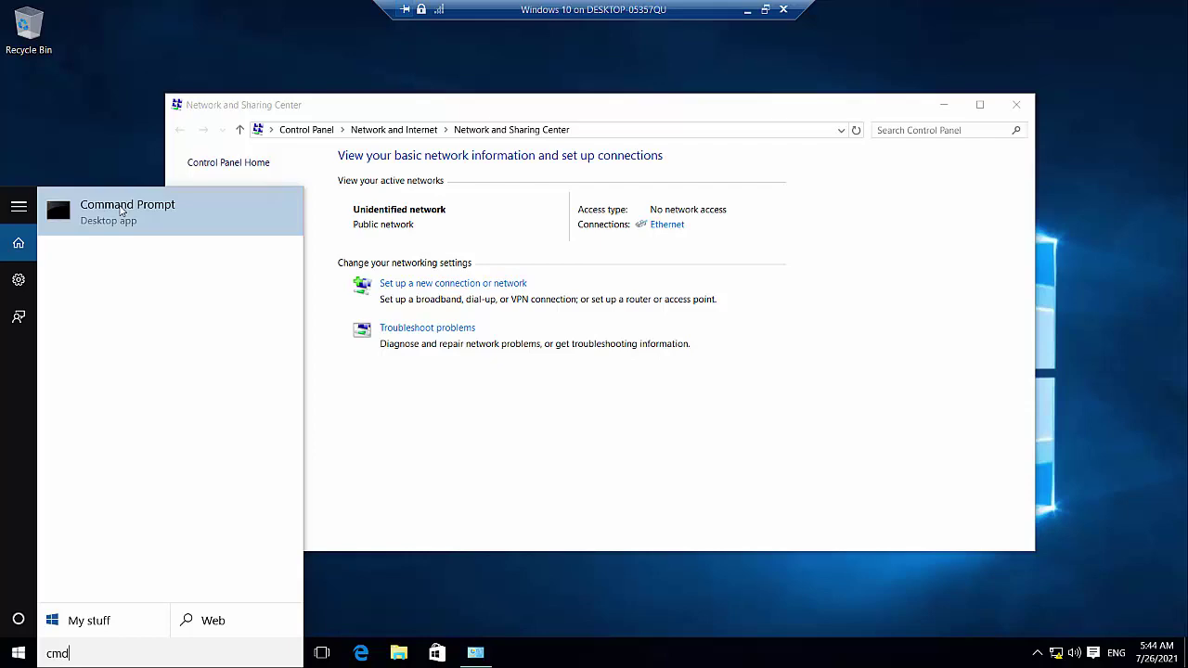
{"action": "left_click", "coordinate": [120, 211]}
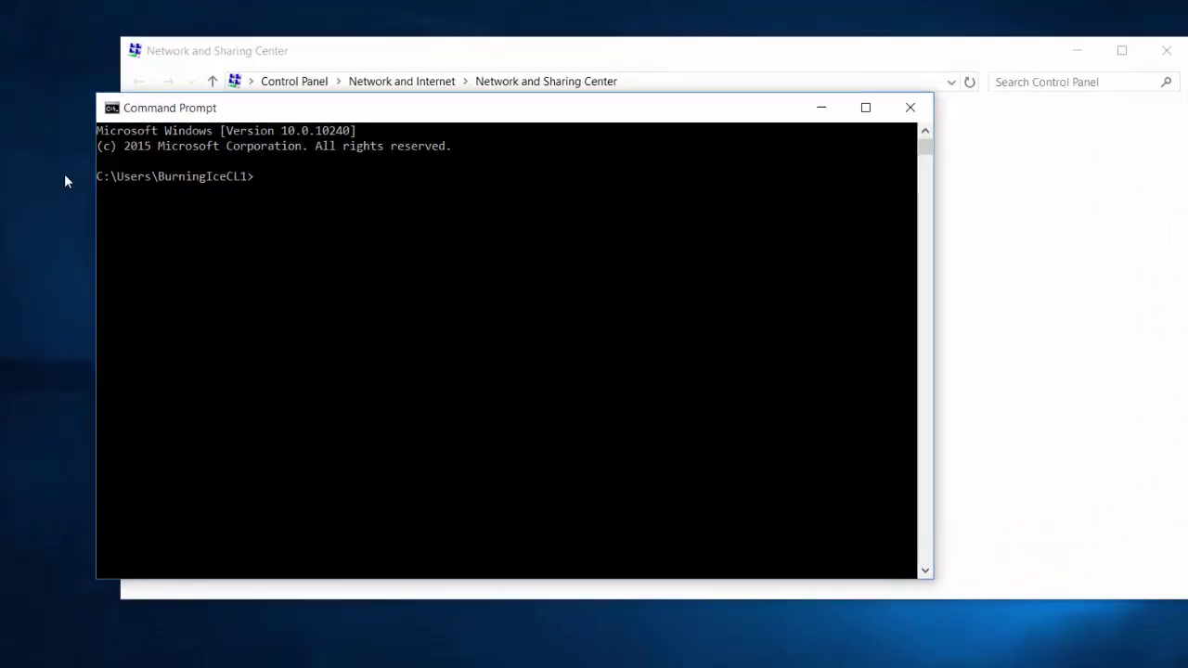
{"action": "type", "text": "ping"}
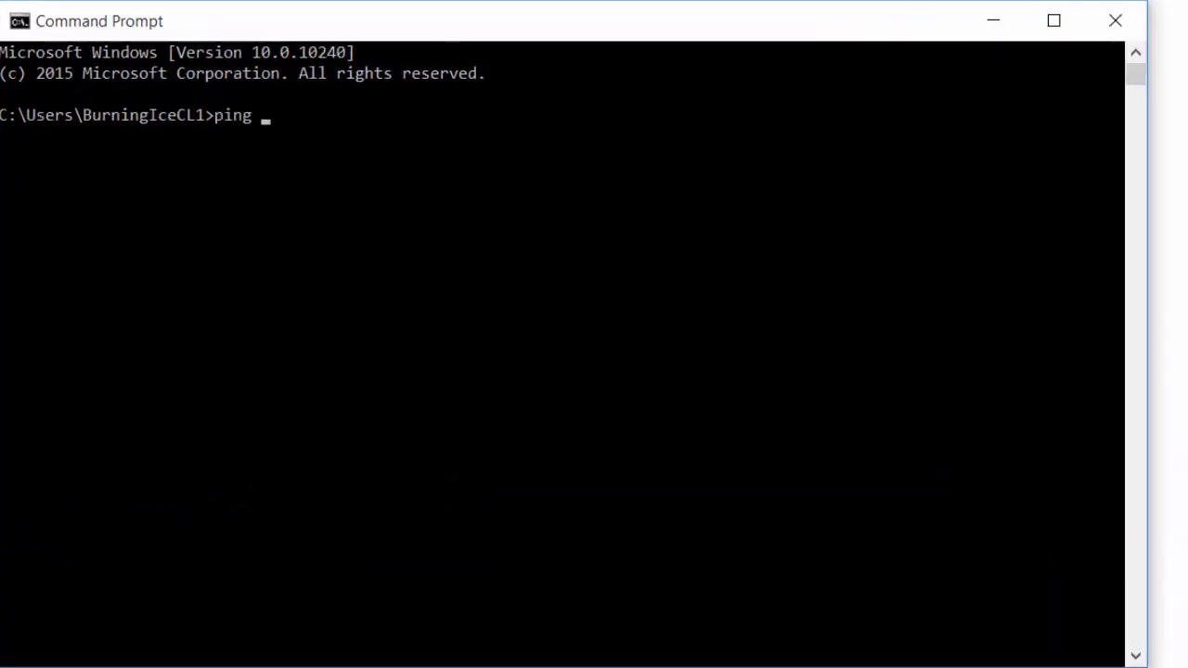
{"action": "type", "text": " 172.16.0.10"}
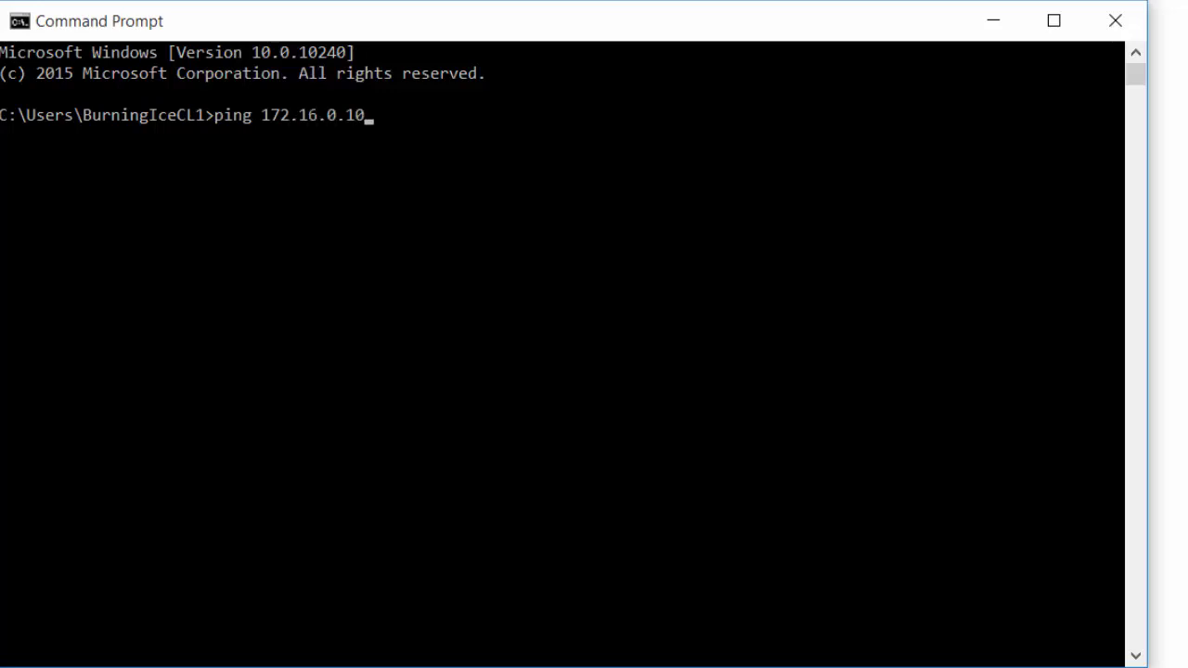
{"action": "key", "text": "Return"}
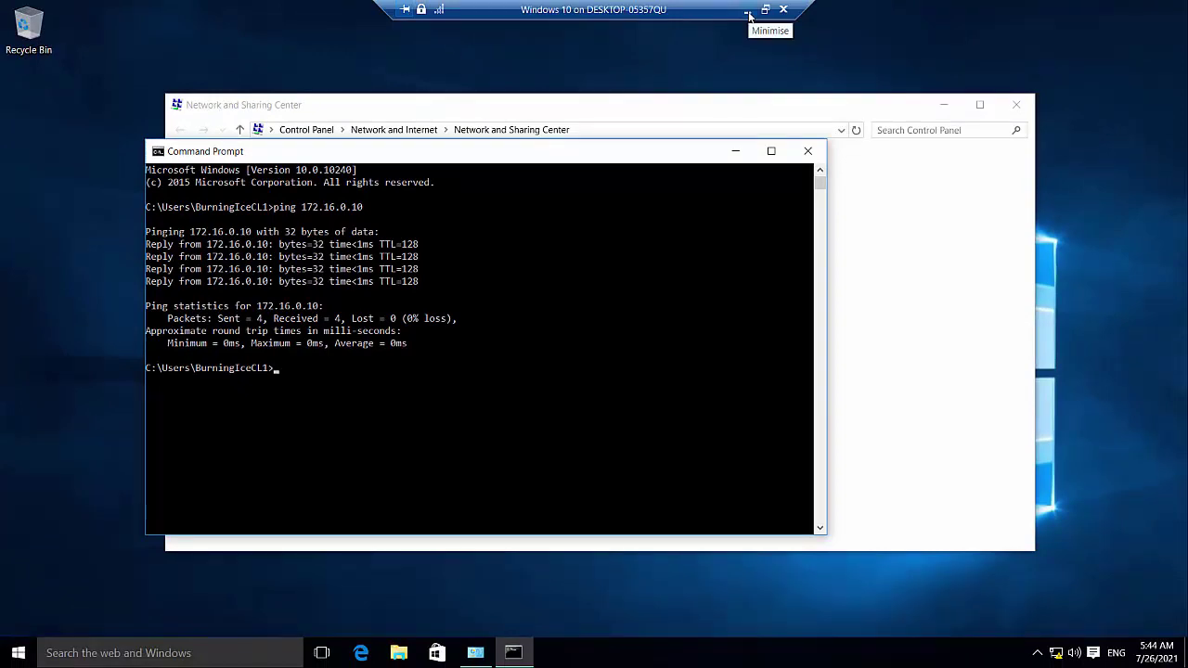
On the server, open Command Prompt and ping the client at 172.16.0.11.
{"action": "left_click", "coordinate": [749, 15]}
{"action": "left_click", "coordinate": [55, 654]}
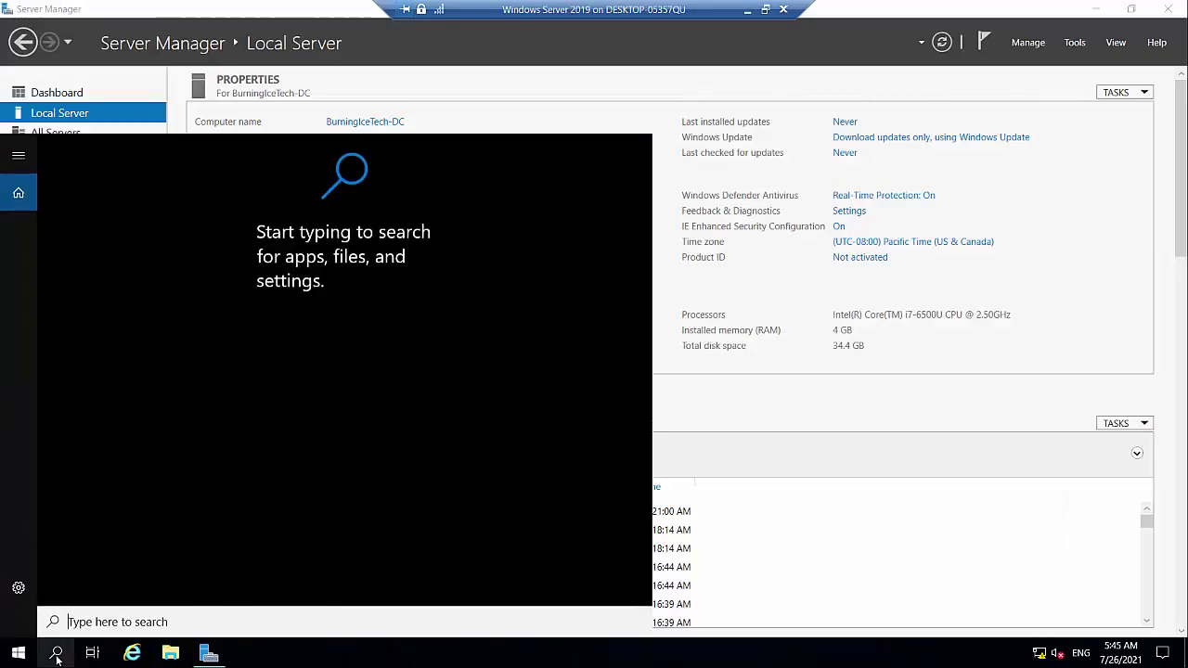
{"action": "type", "text": "cmd"}
{"action": "key", "text": "Return"}
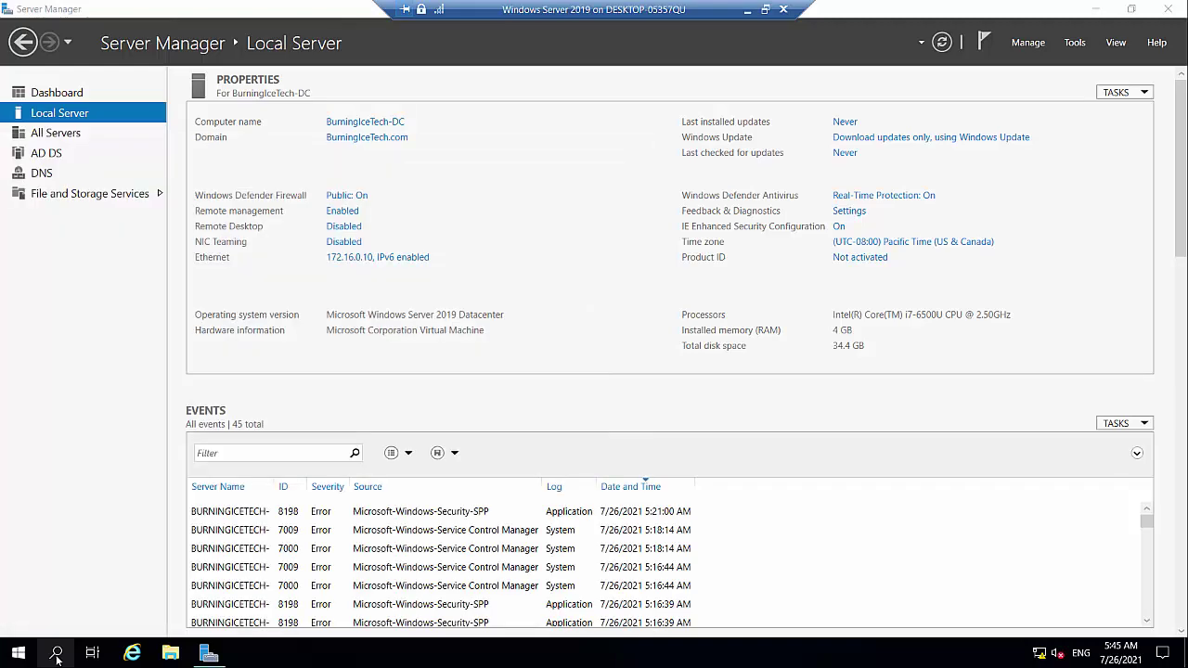
{"action": "type", "text": "pin"}
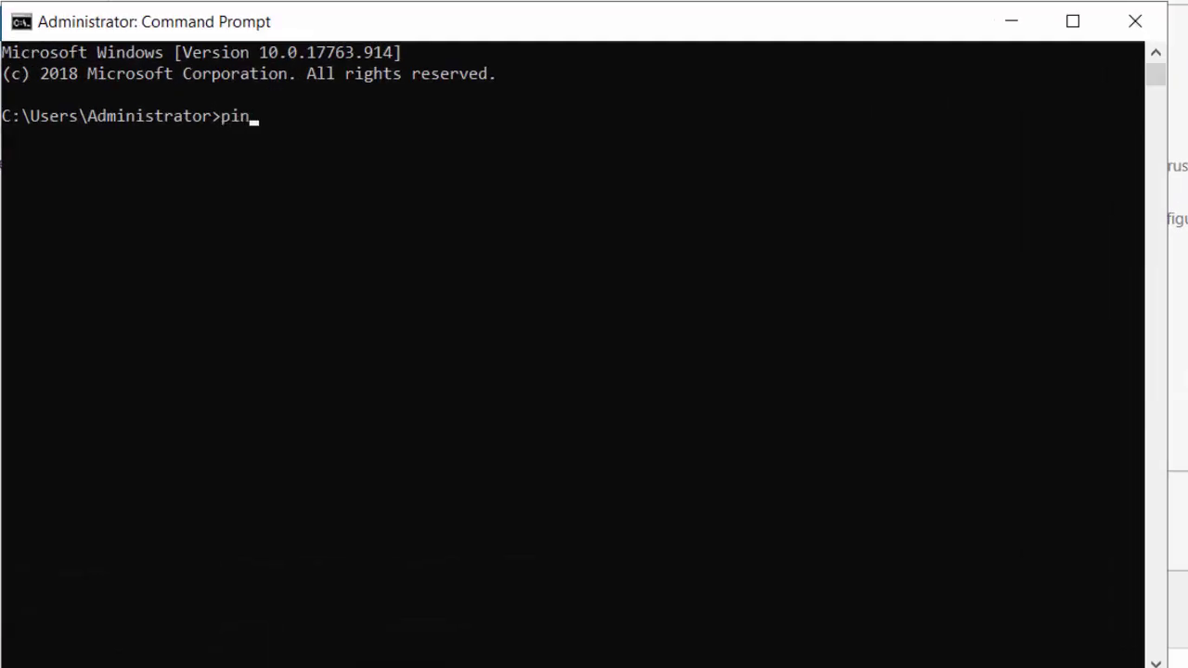
{"action": "type", "text": "g 172.16.0.1"}
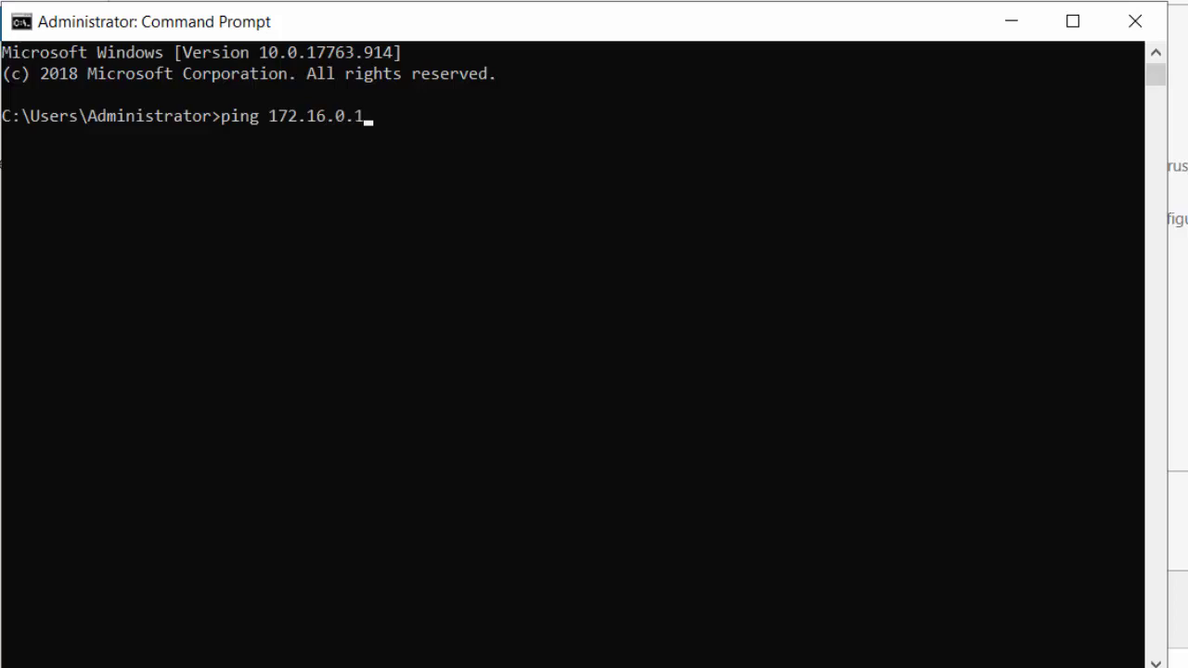
{"action": "type", "text": "1"}
{"action": "key", "text": "Return"}
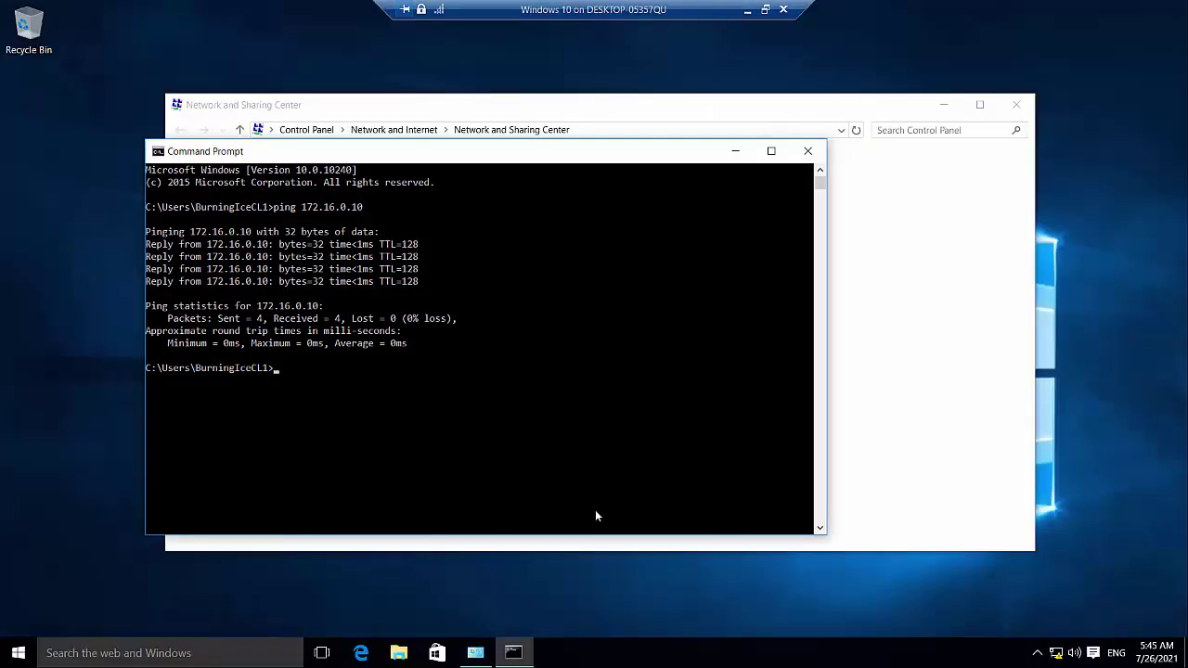
Close Command Prompt and Network and Sharing Center, then open This PC's Properties from File Explorer.
{"action": "left_click", "coordinate": [808, 150]}
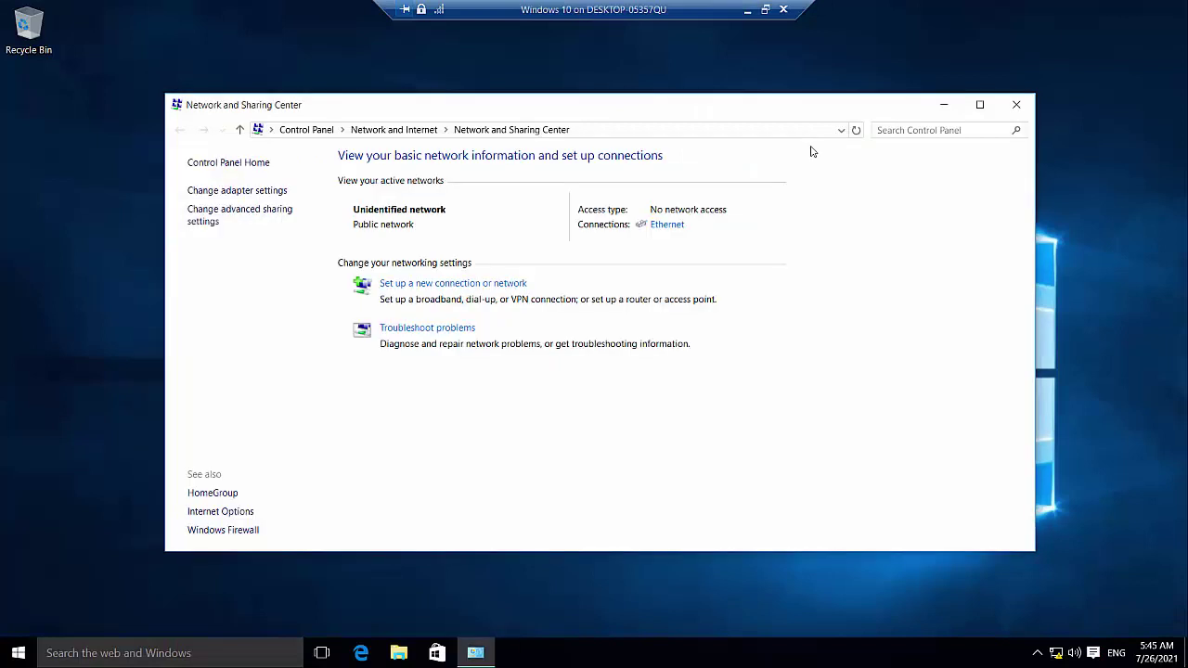
{"action": "left_click", "coordinate": [1016, 104]}
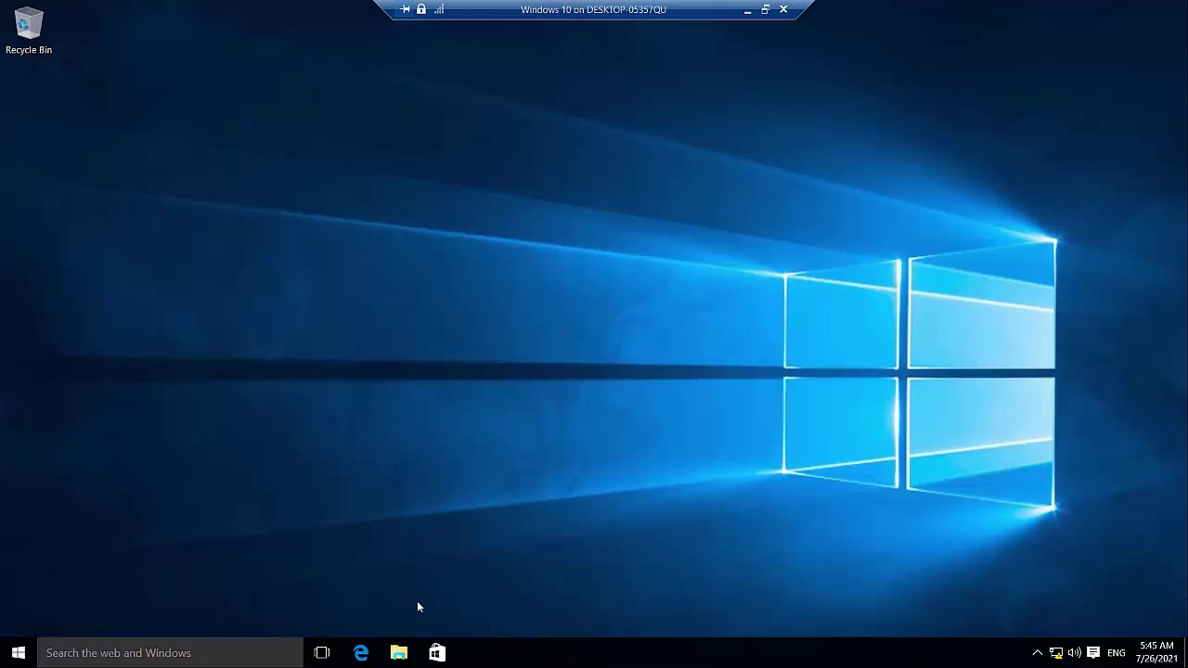
{"action": "left_click", "coordinate": [399, 652]}
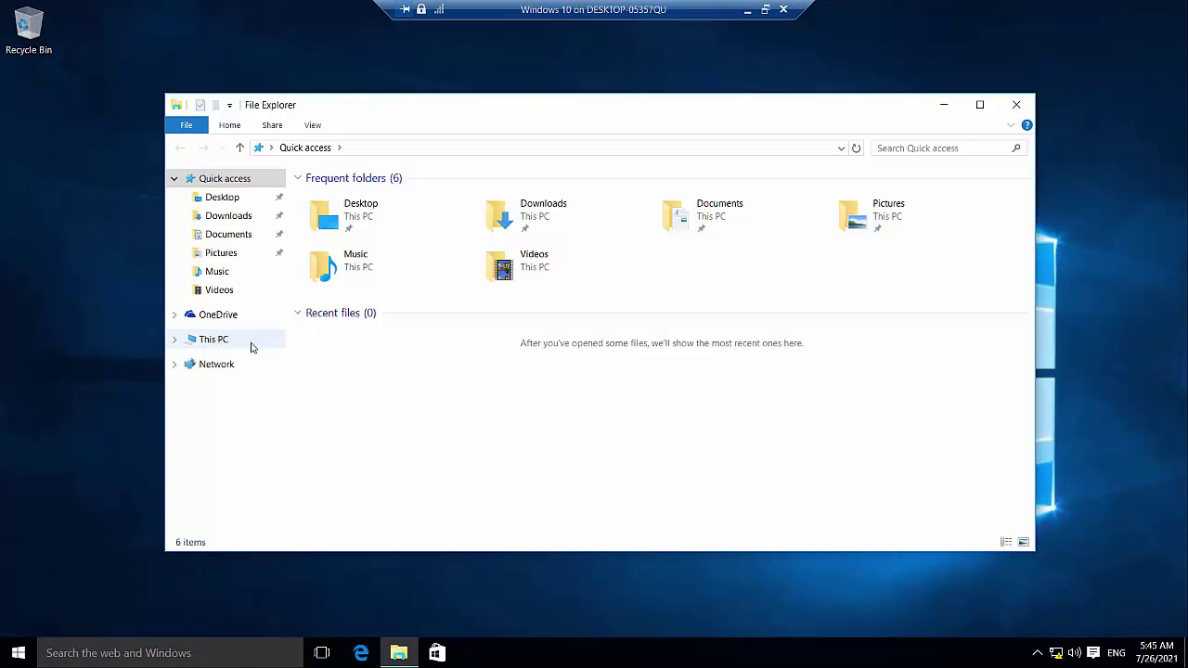
{"action": "right_click", "coordinate": [251, 346]}
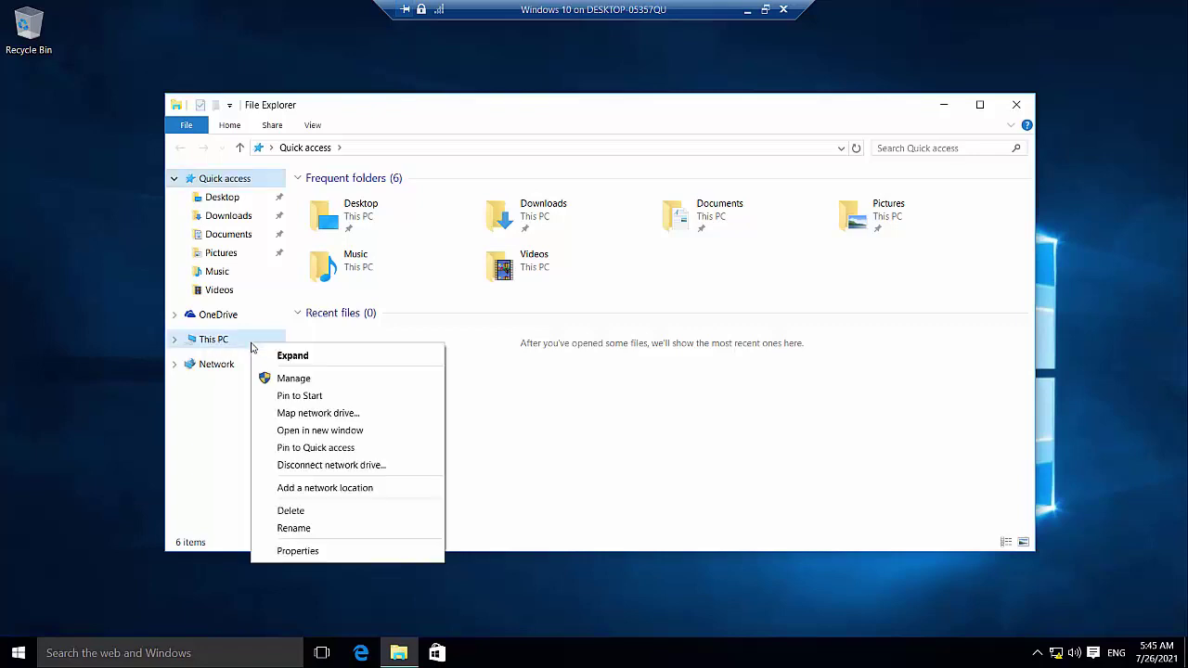
{"action": "left_click", "coordinate": [306, 555]}
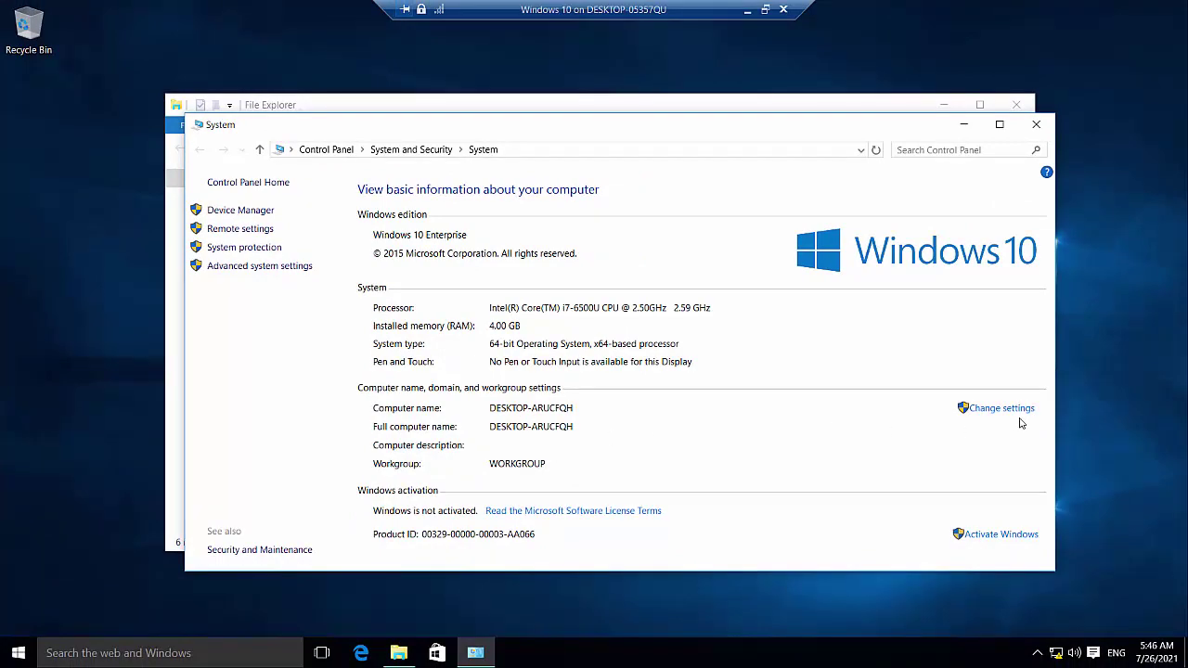
Change the computer's membership to Domain 'BurningIceTech.com' and confirm.
{"action": "left_click", "coordinate": [1002, 408]}
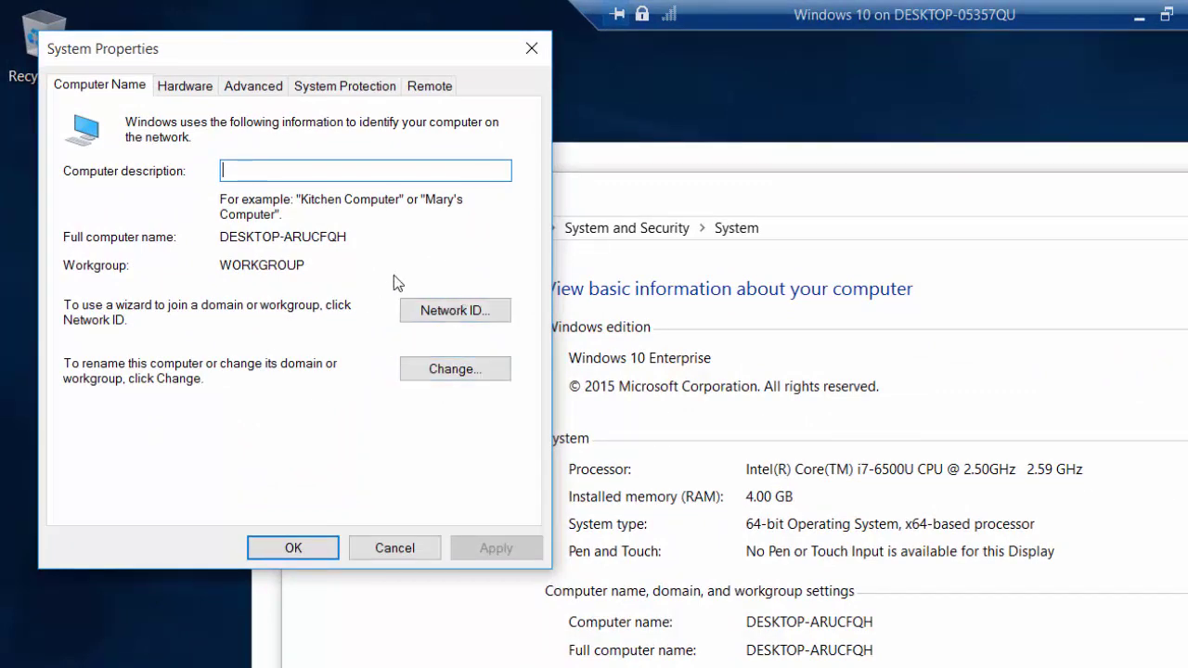
{"action": "left_click", "coordinate": [486, 370]}
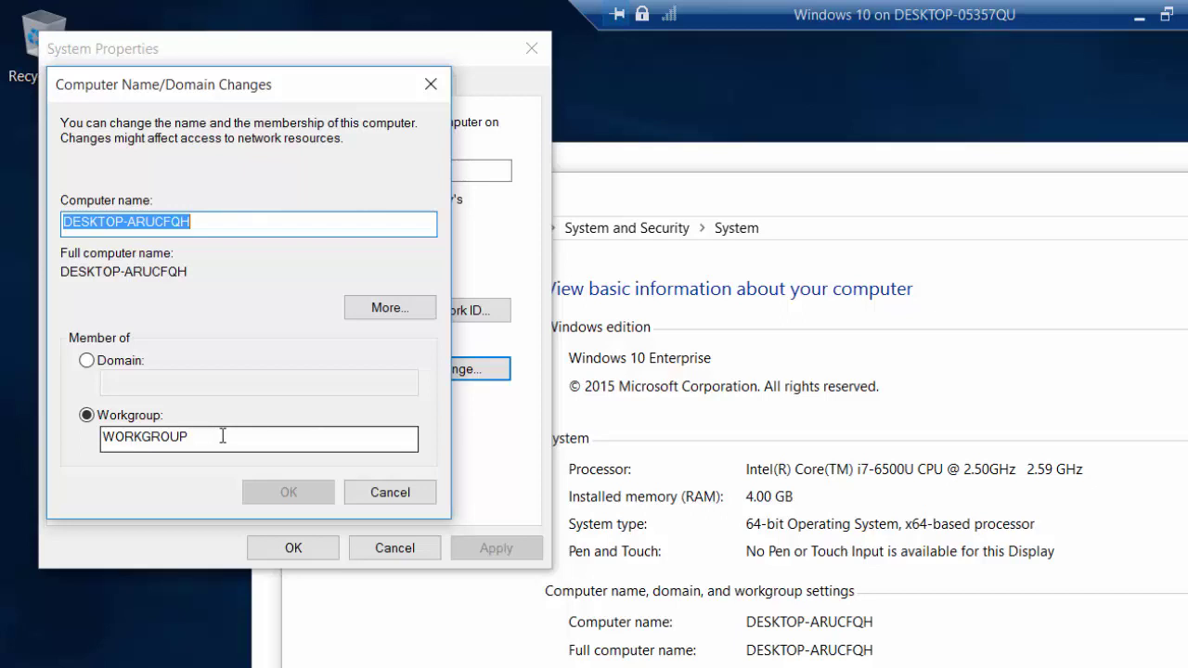
{"action": "left_click", "coordinate": [89, 362]}
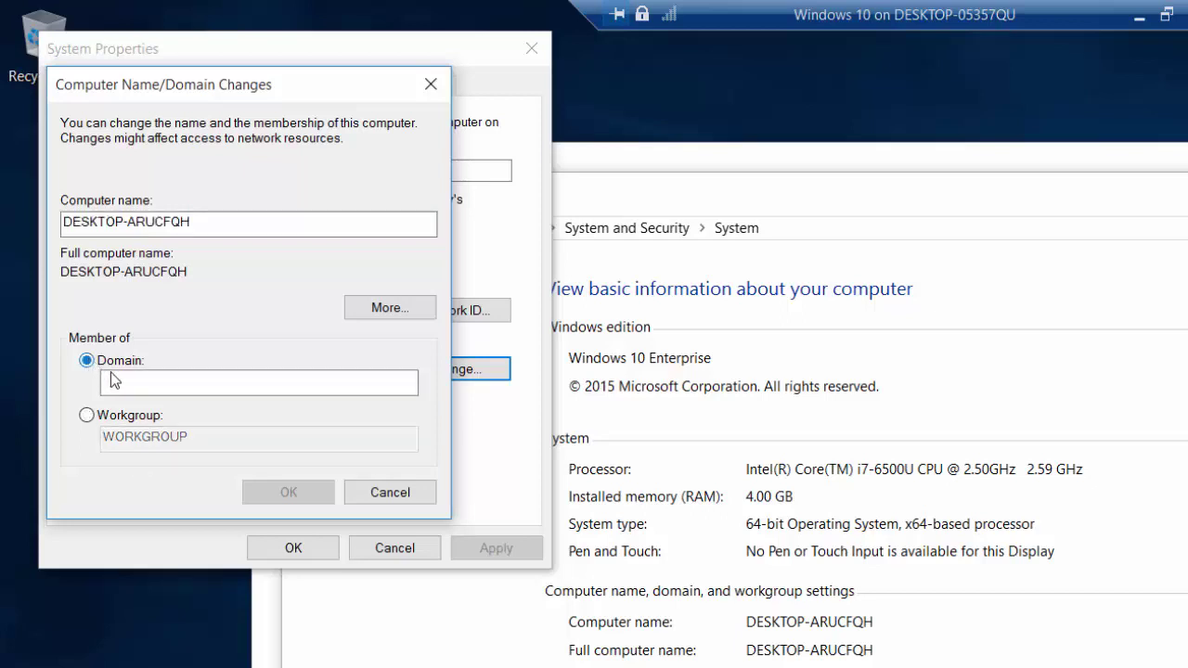
{"action": "left_click", "coordinate": [150, 381]}
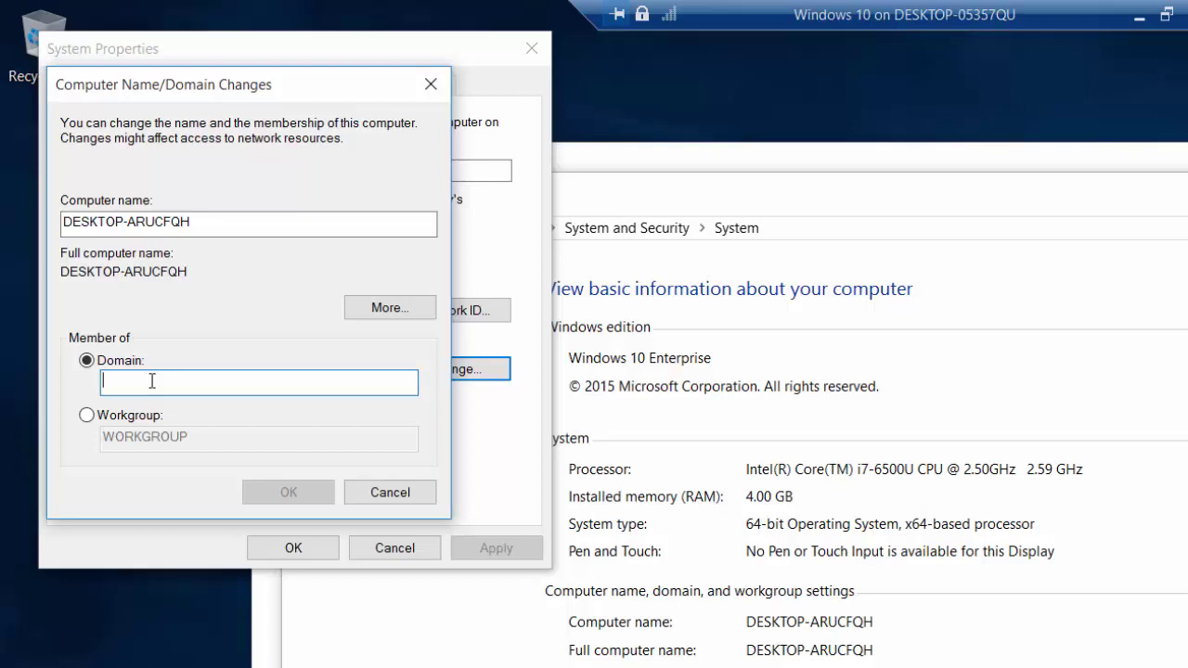
{"action": "type", "text": "Burning"}
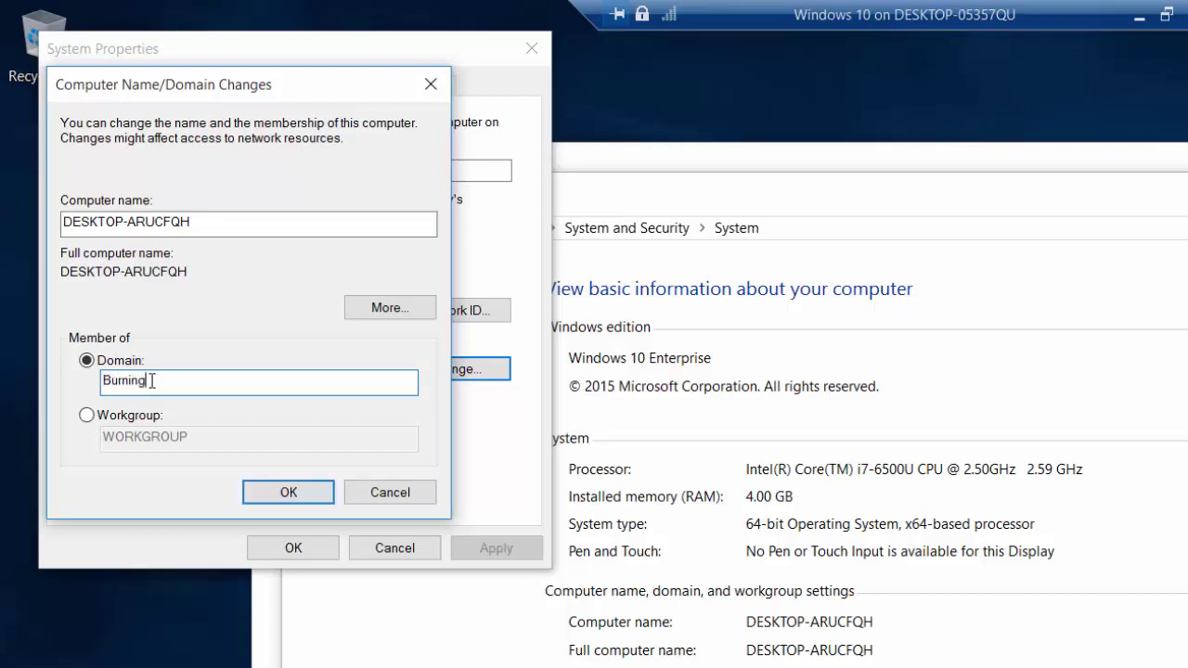
{"action": "type", "text": "IceTech.com"}
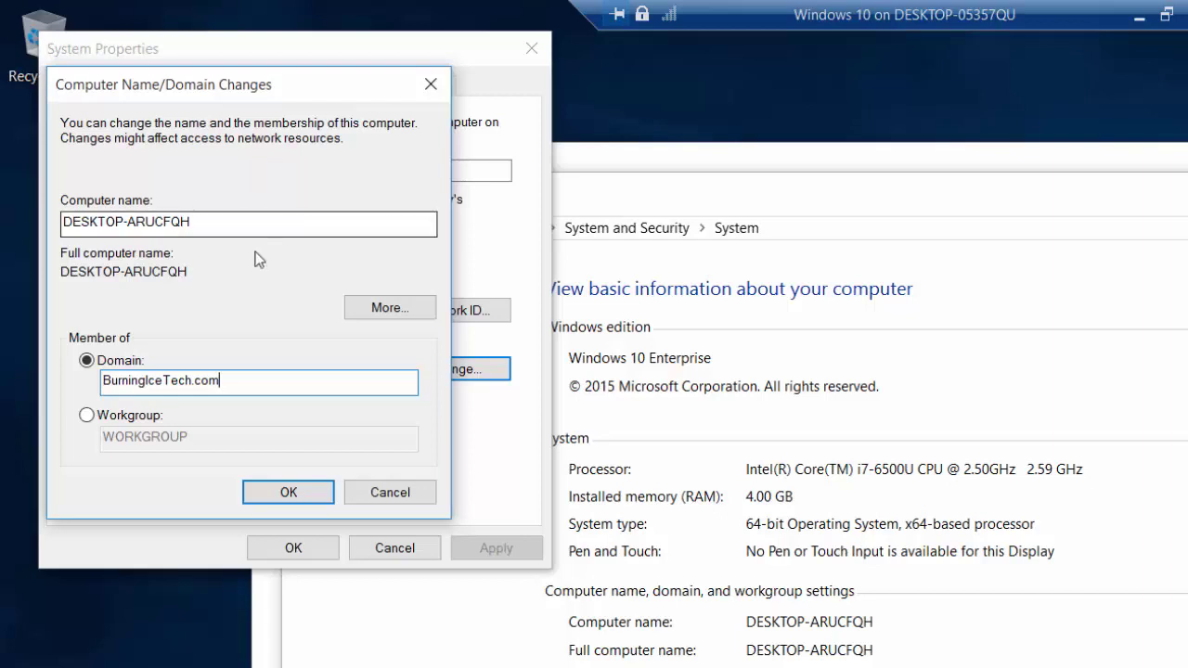
{"action": "left_click", "coordinate": [268, 493]}
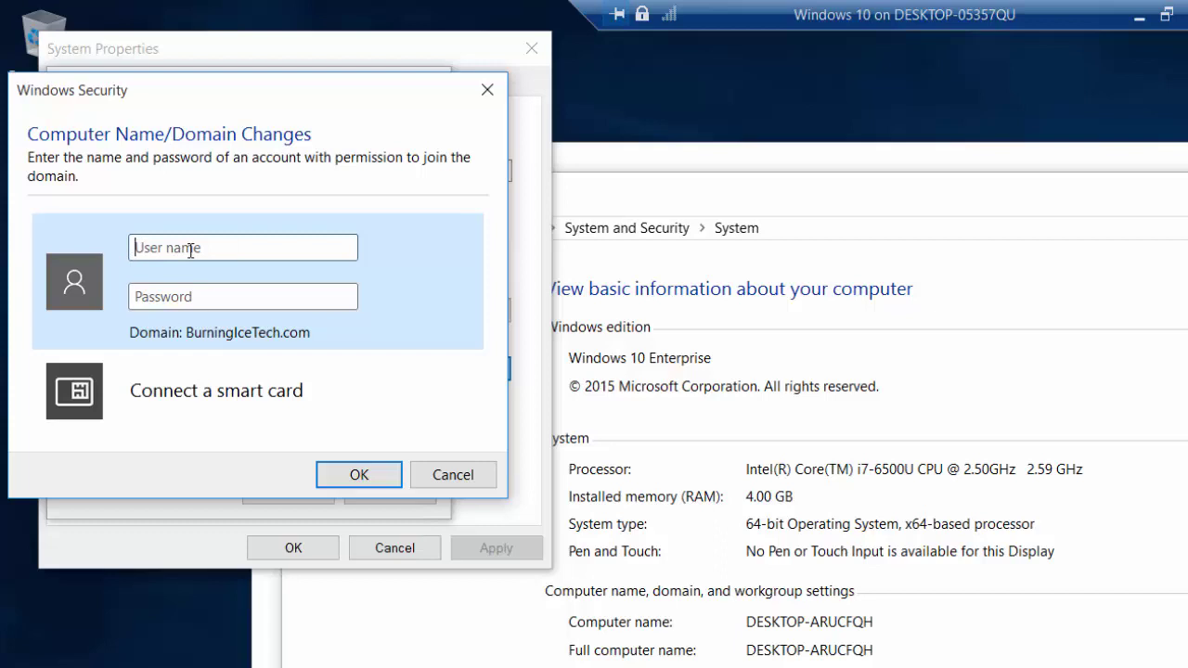
Enter the domain Administrator account and its password, then acknowledge the welcome and restart notices.
{"action": "type", "text": "Administrator"}
{"action": "left_click", "coordinate": [183, 298]}
{"action": "type", "text": "Pa$$w0rd"}
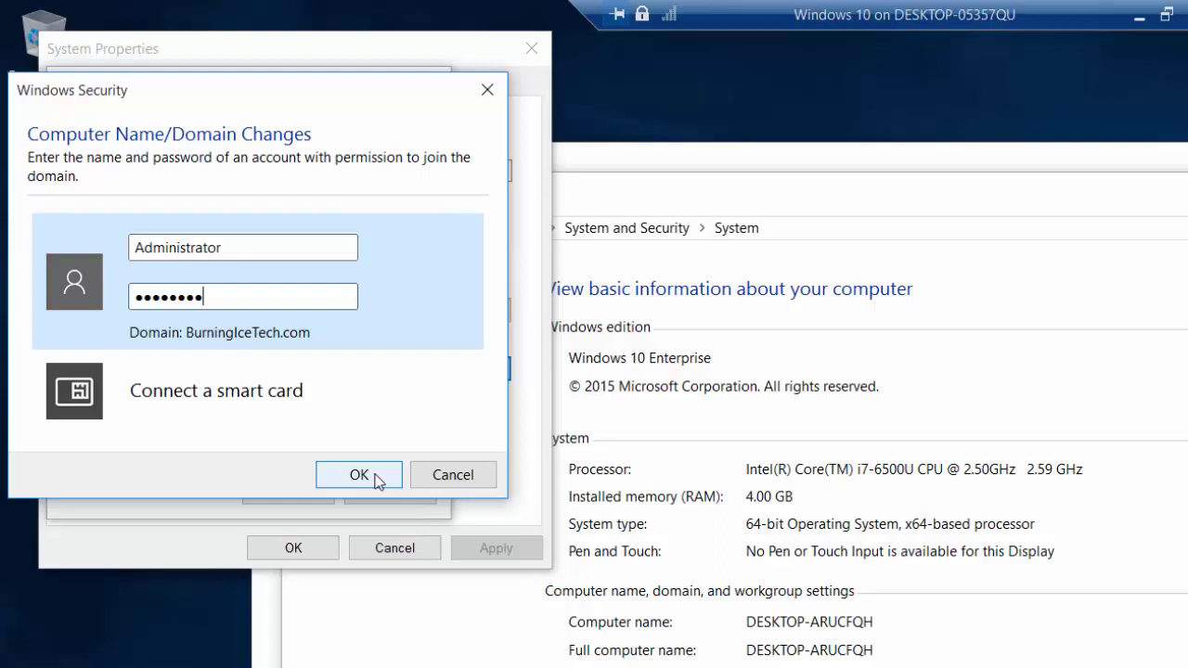
{"action": "left_click", "coordinate": [377, 480]}
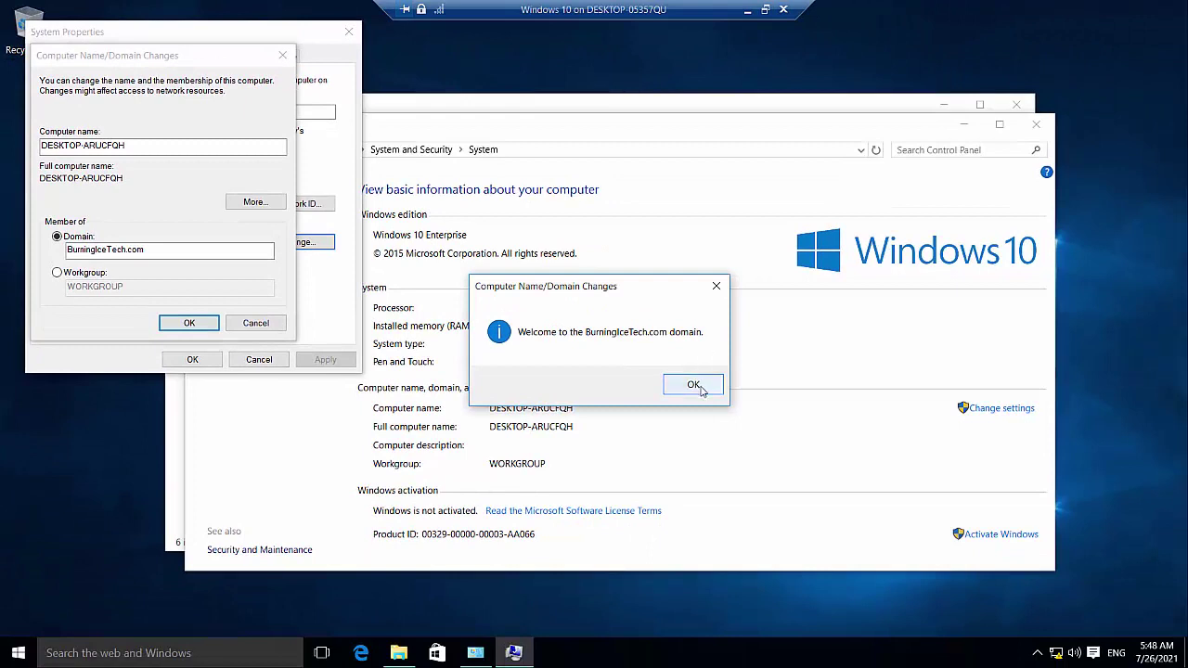
{"action": "left_click", "coordinate": [693, 385]}
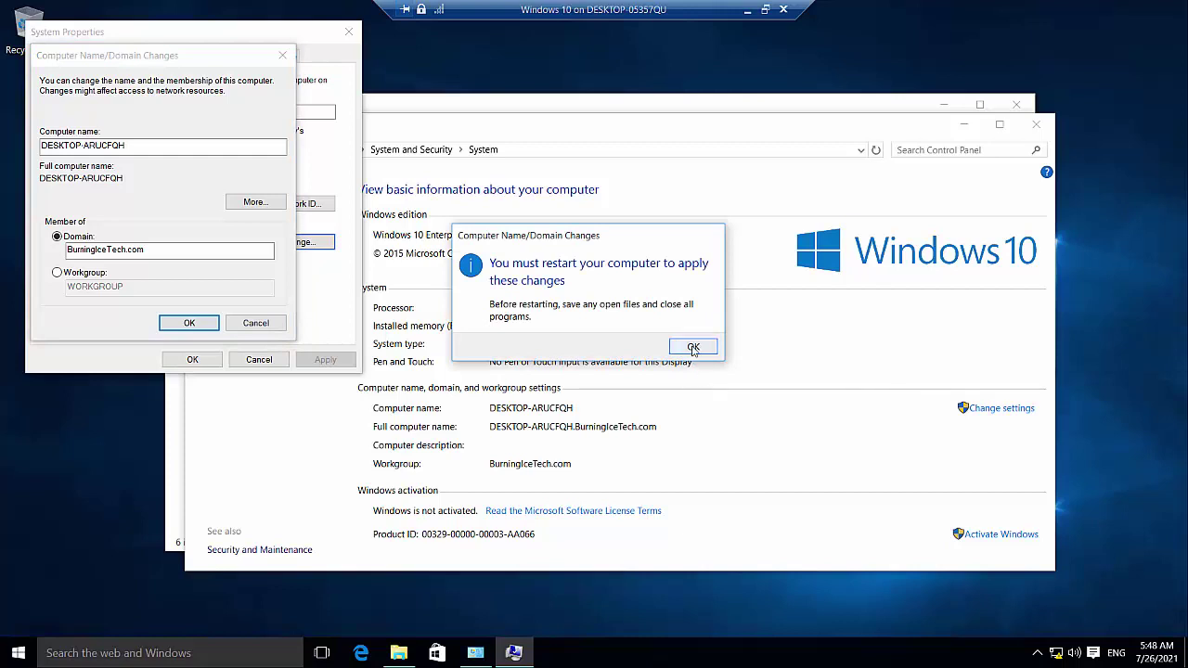
{"action": "left_click", "coordinate": [693, 349]}
Close System Properties and choose Restart Now to apply the domain join.
{"action": "left_click", "coordinate": [202, 362]}
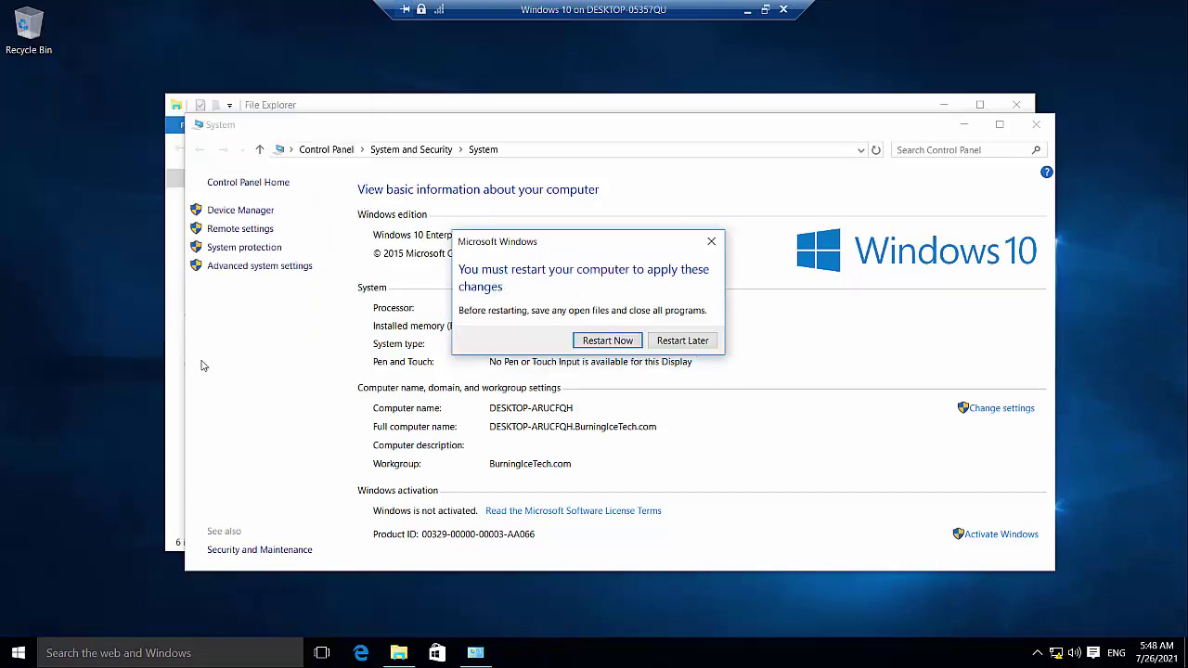
{"action": "left_click", "coordinate": [613, 341]}
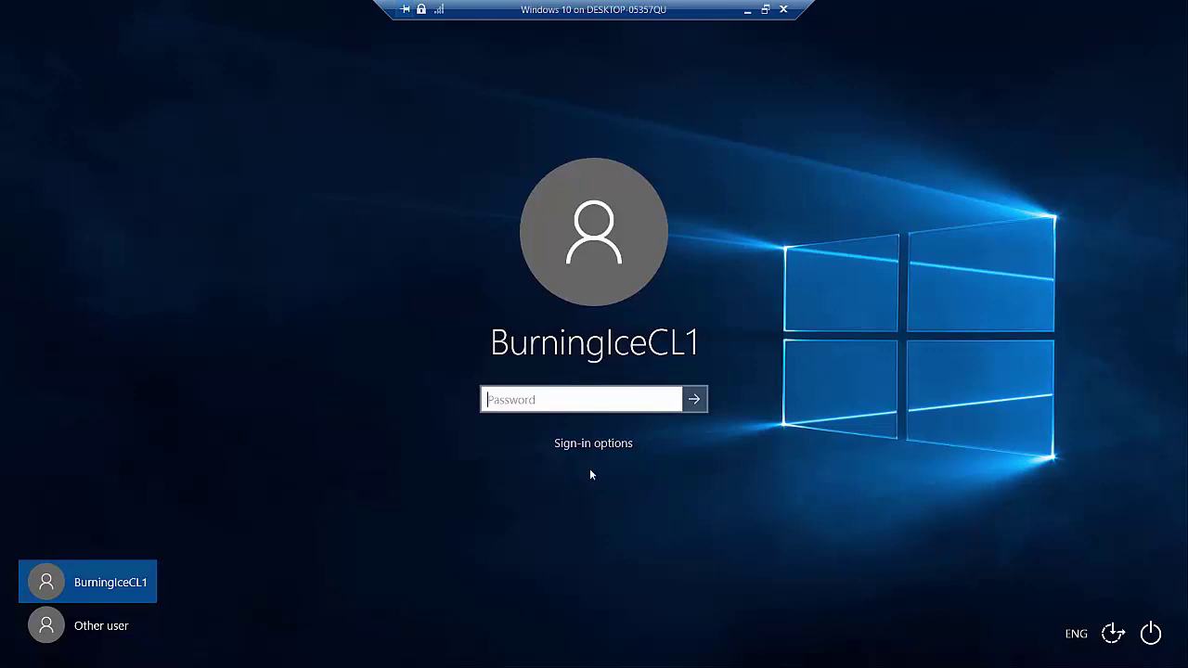
Choose Other user on the sign-in screen, then switch to the Windows Server 2019 VM.
{"action": "left_click", "coordinate": [90, 629]}
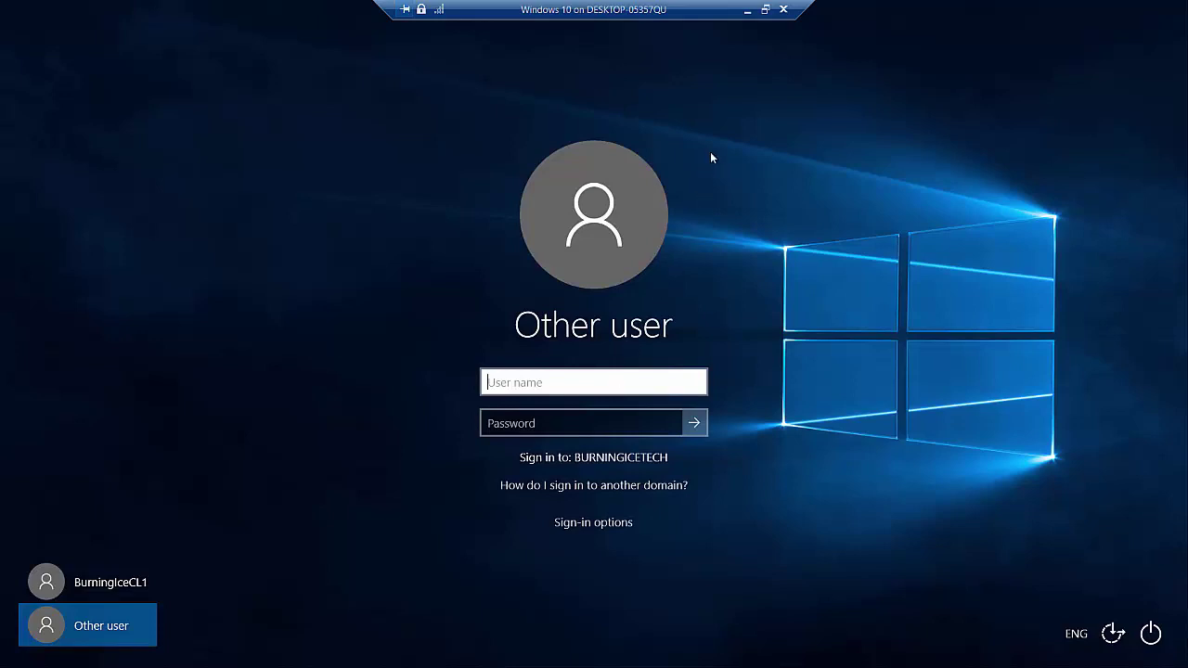
{"action": "left_click", "coordinate": [745, 16]}
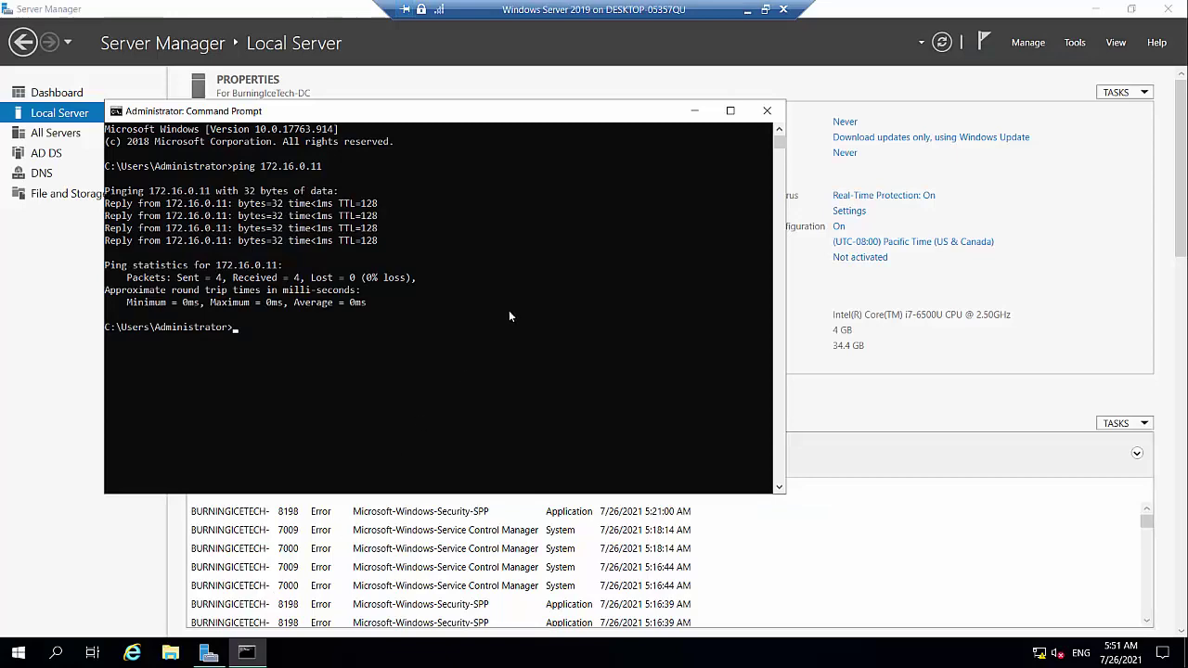
Close the ping Command Prompt and launch Active Directory Users and Computers from Server Manager's Tools.
{"action": "left_click", "coordinate": [776, 110]}
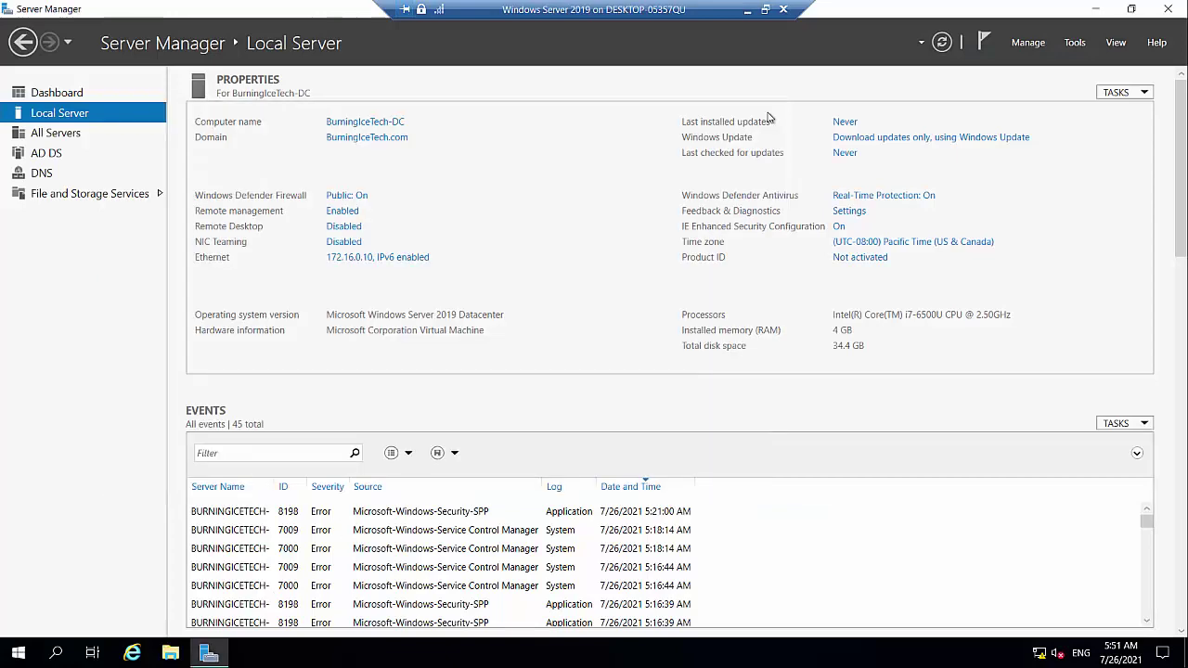
{"action": "left_click", "coordinate": [1073, 43]}
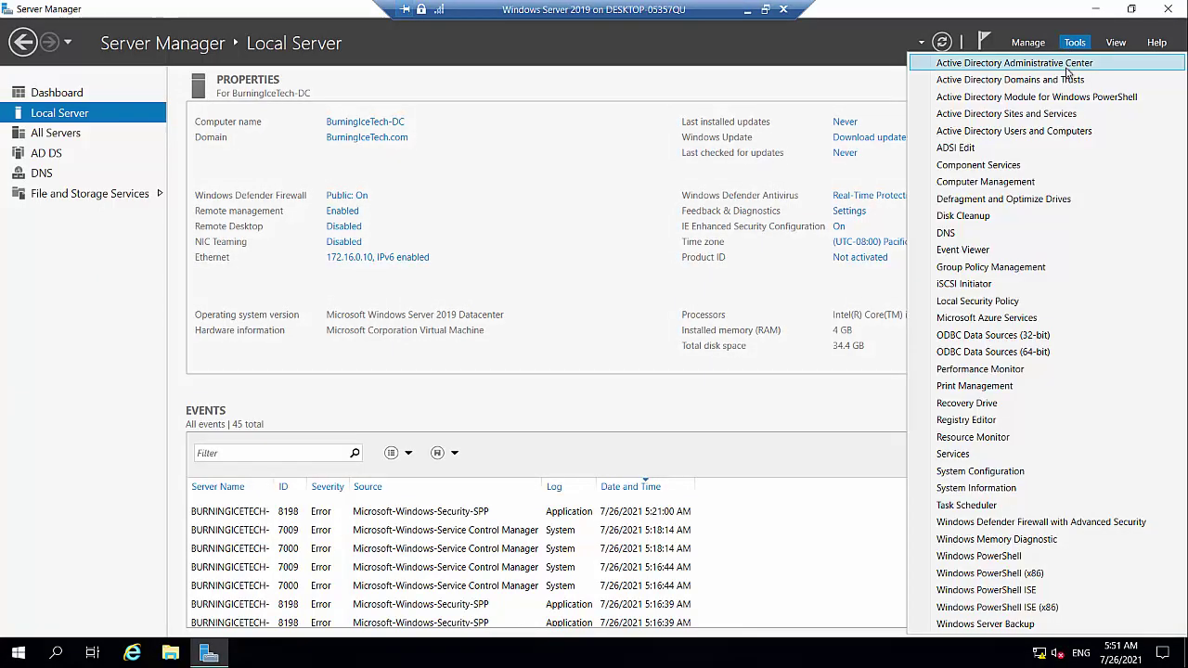
{"action": "left_click", "coordinate": [1065, 132]}
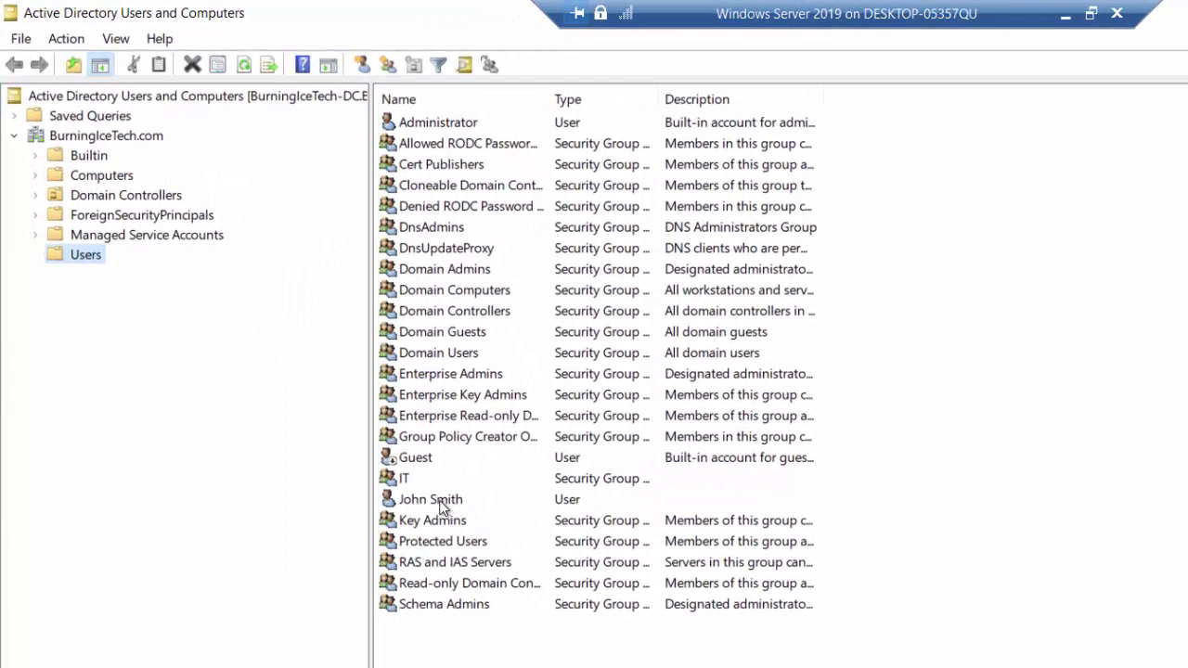
Start a new user in the Users container and enter its first name, last name and logon name.
{"action": "right_click", "coordinate": [93, 263]}
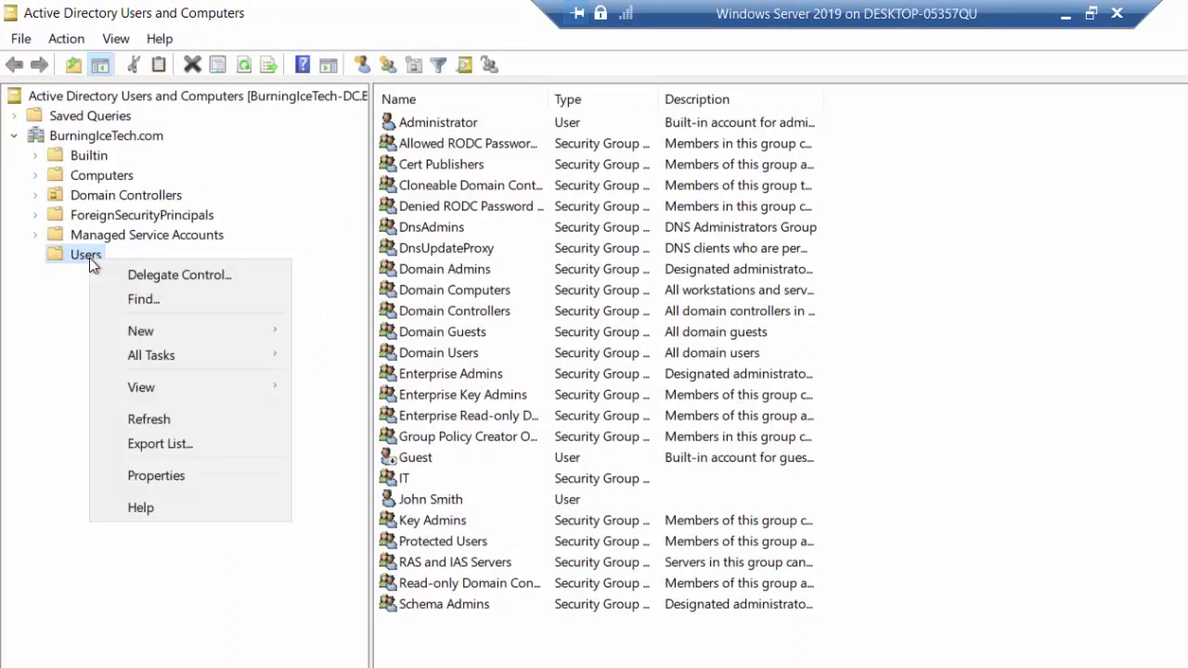
{"action": "mouse_move", "coordinate": [196, 339]}
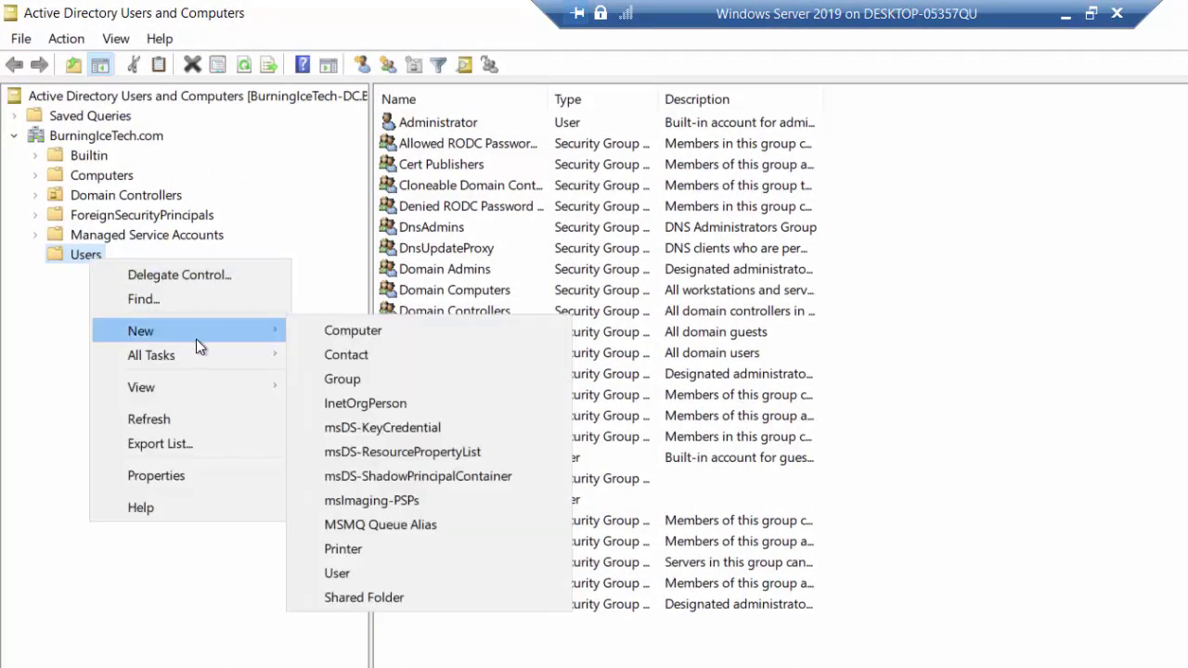
{"action": "left_click", "coordinate": [341, 573]}
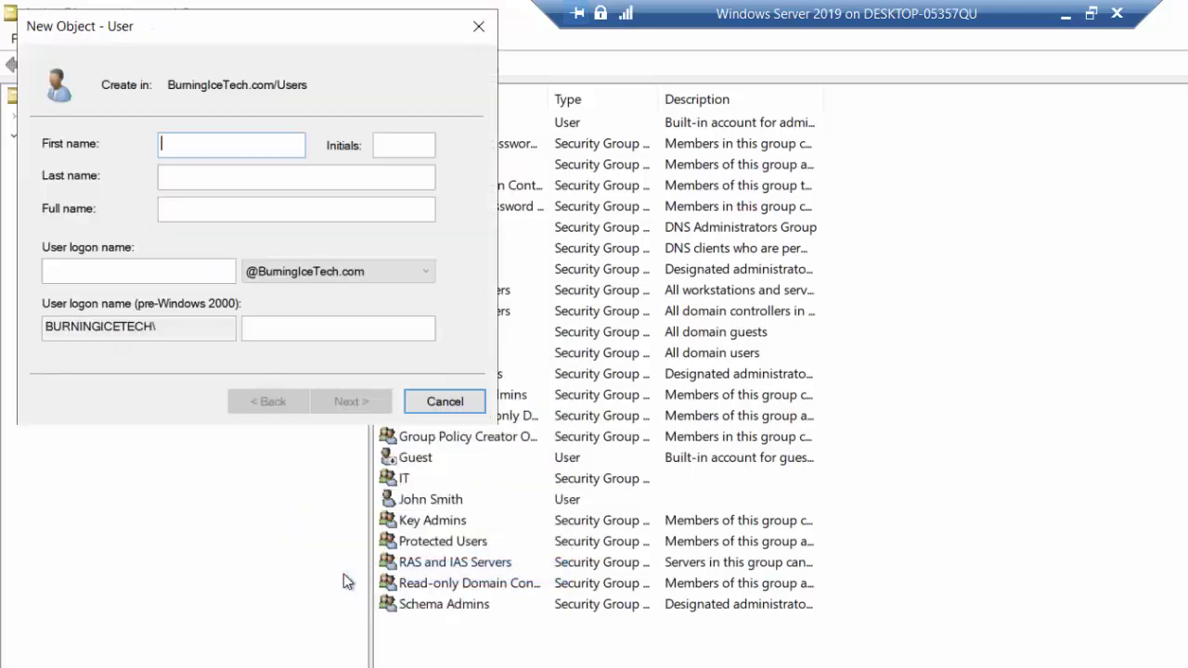
{"action": "type", "text": "Bob"}
{"action": "left_click", "coordinate": [237, 185]}
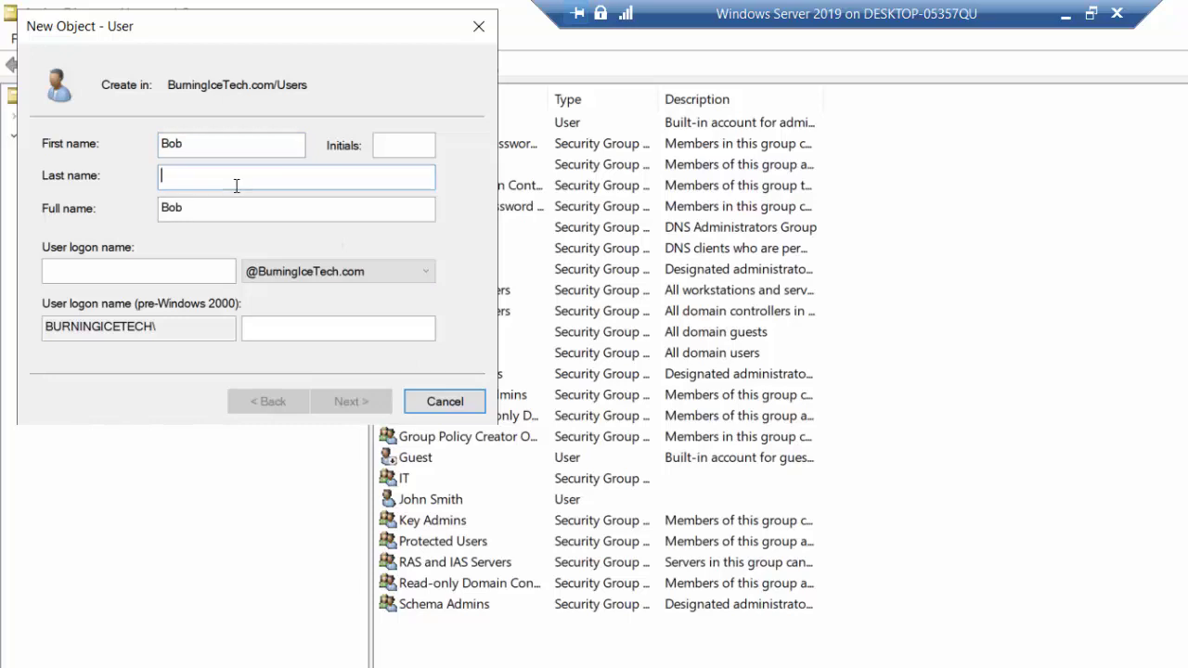
{"action": "type", "text": "Smith"}
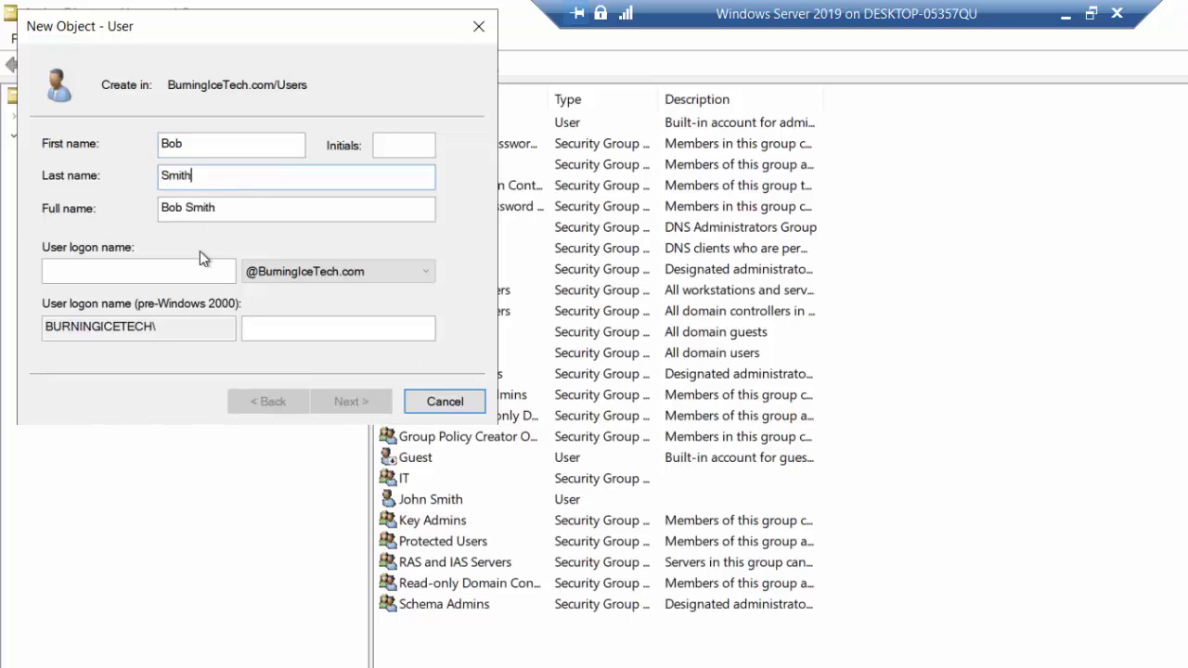
{"action": "left_click", "coordinate": [185, 271]}
{"action": "type", "text": "BobS"}
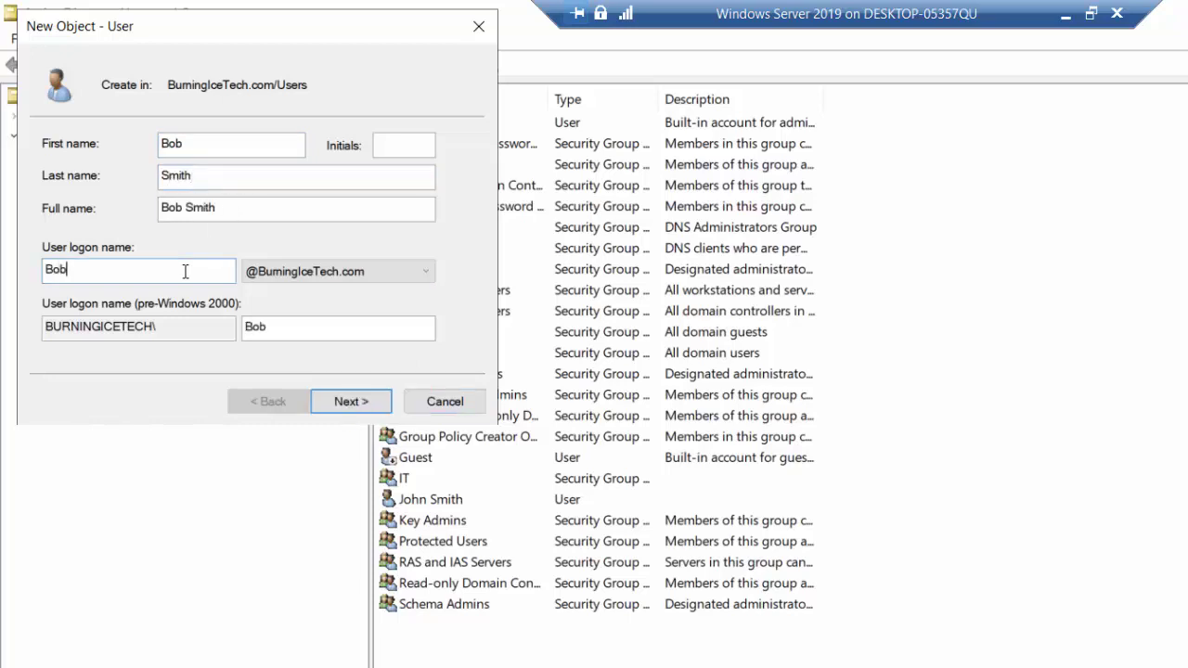
Enter and confirm the initial password, then finish creating the user account.
{"action": "left_click", "coordinate": [347, 405]}
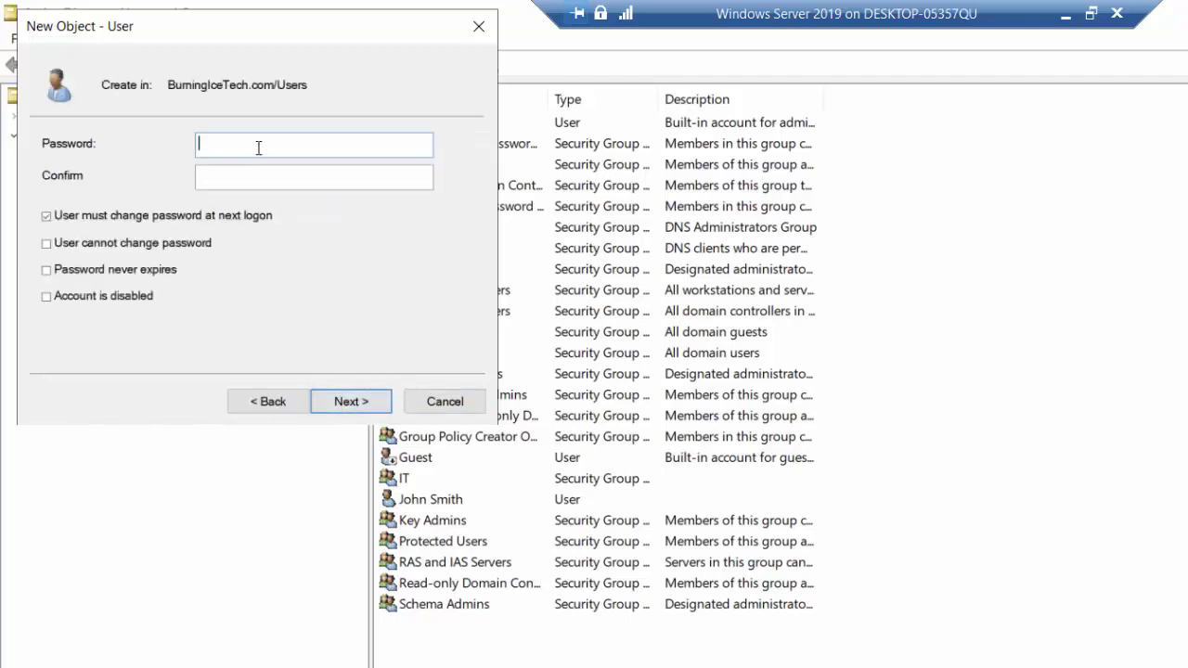
{"action": "type", "text": "Password1"}
{"action": "key", "text": "Tab"}
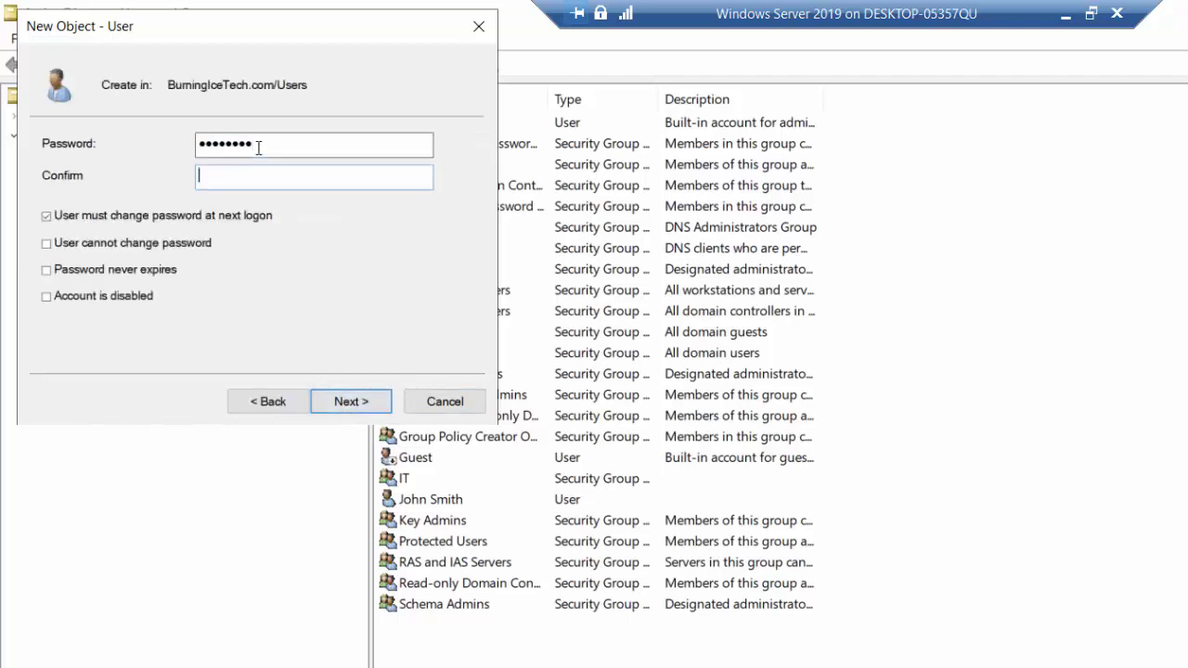
{"action": "type", "text": "Password1"}
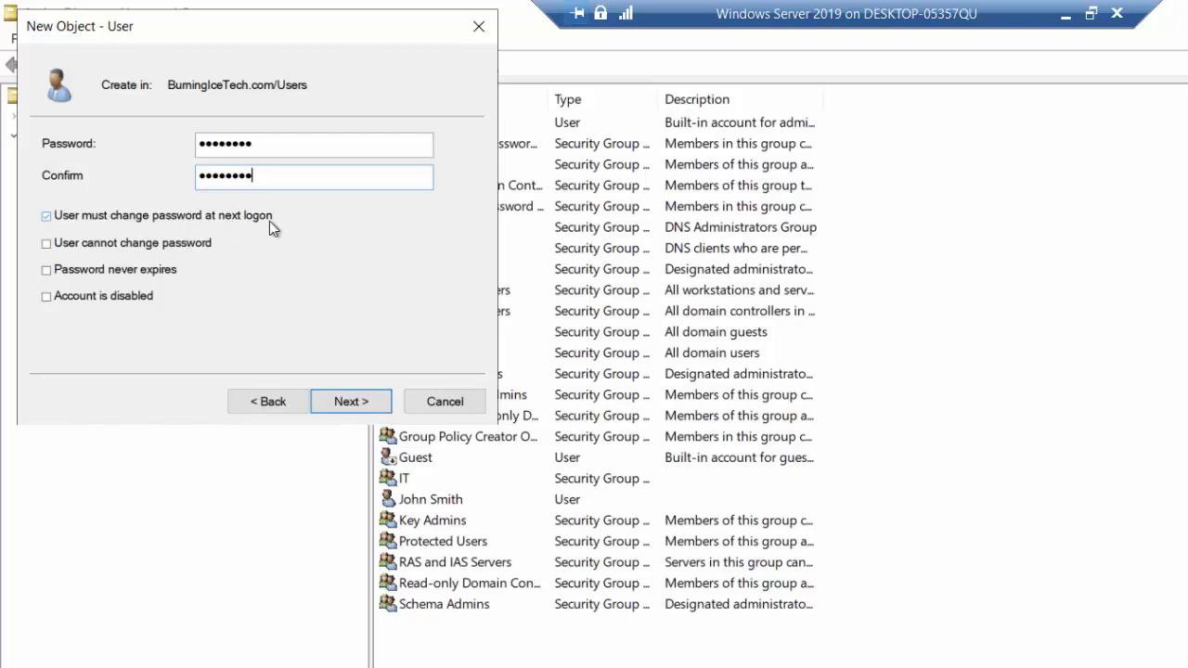
{"action": "left_click", "coordinate": [352, 405]}
{"action": "left_click", "coordinate": [352, 404]}
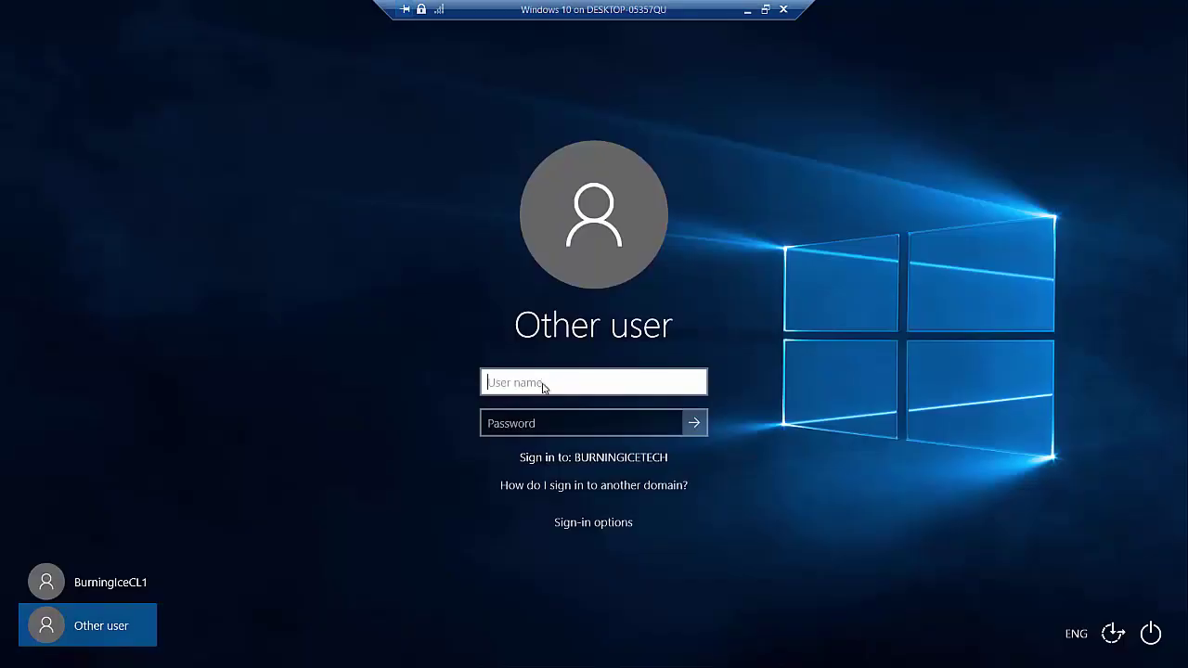
Sign in as the new domain user under Other user with its logon name and password.
{"action": "type", "text": "BobS"}
{"action": "left_click", "coordinate": [526, 426]}
{"action": "type", "text": "********"}
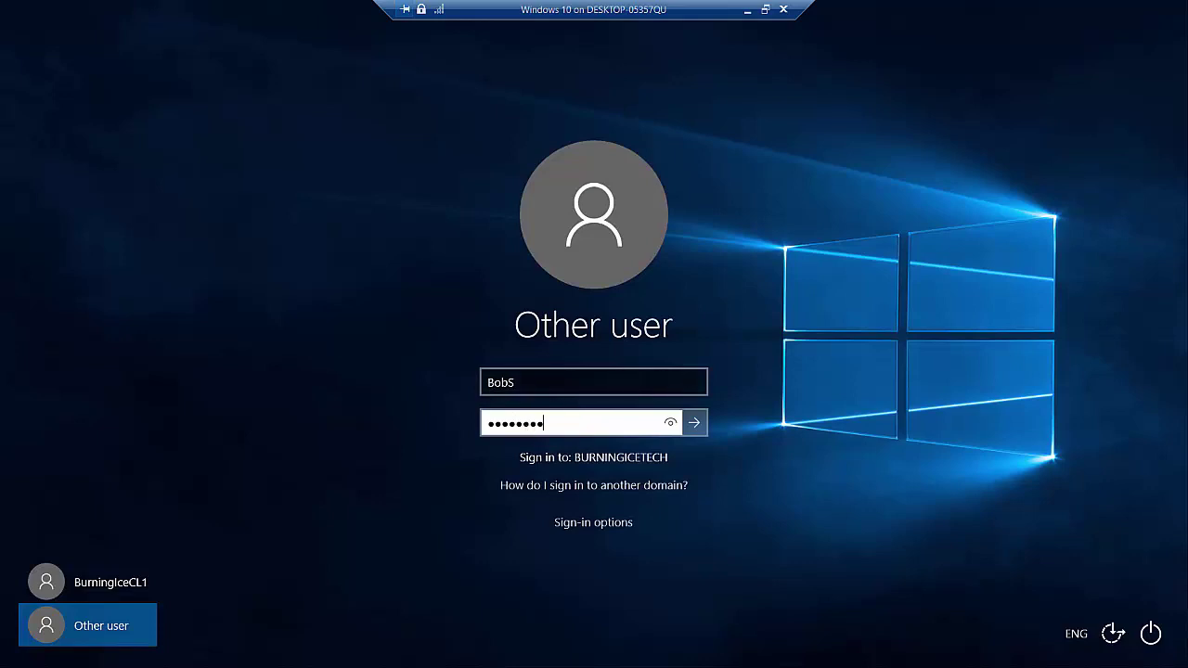
{"action": "left_click", "coordinate": [699, 426]}
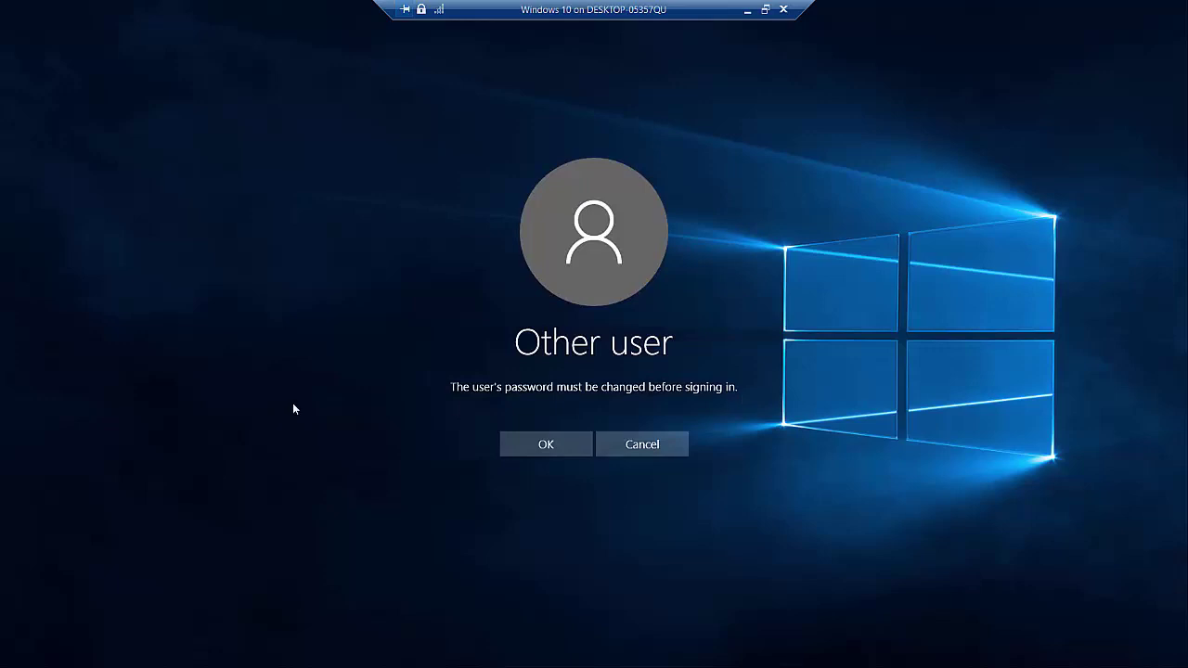
Replace the initial password with a new confirmed password and acknowledge the change to continue signing in.
{"action": "left_click", "coordinate": [541, 442]}
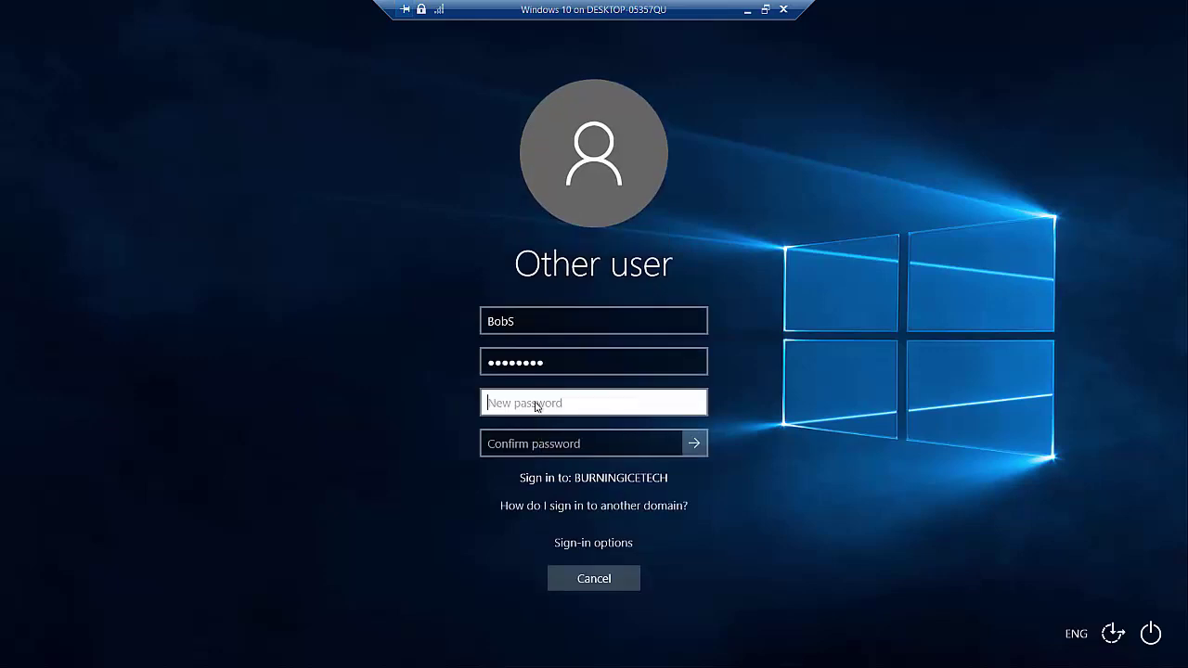
{"action": "type", "text": "••••••••••••"}
{"action": "key", "text": "Tab"}
{"action": "type", "text": "••••••••••••"}
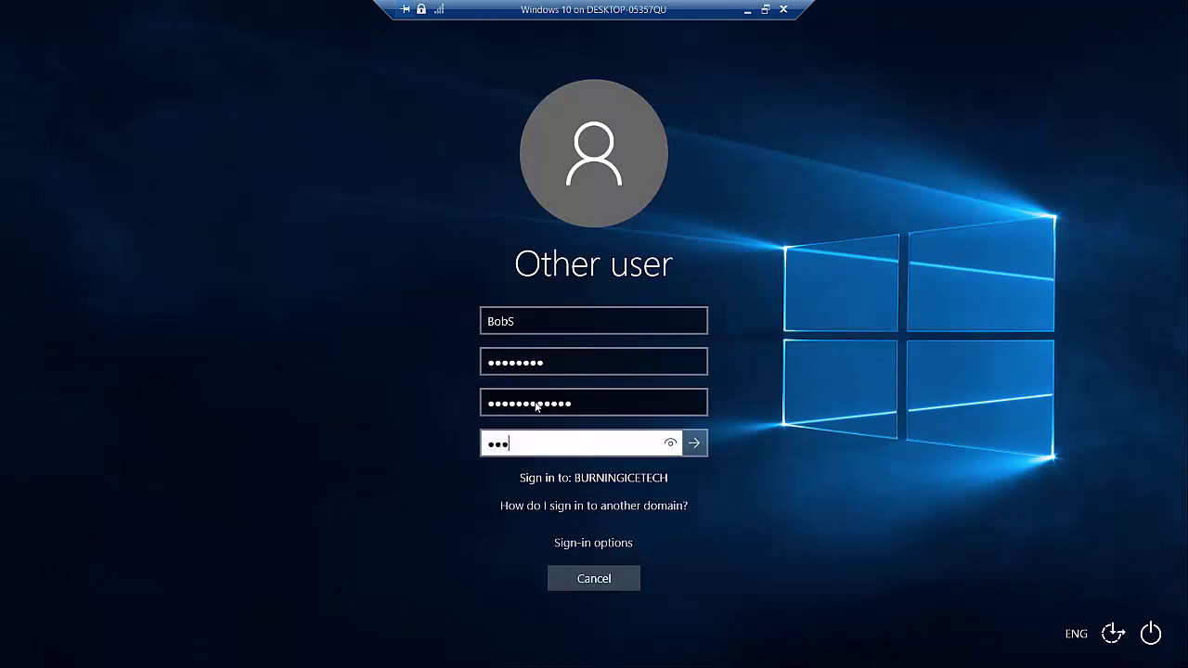
{"action": "type", "text": "•"}
{"action": "left_click", "coordinate": [698, 446]}
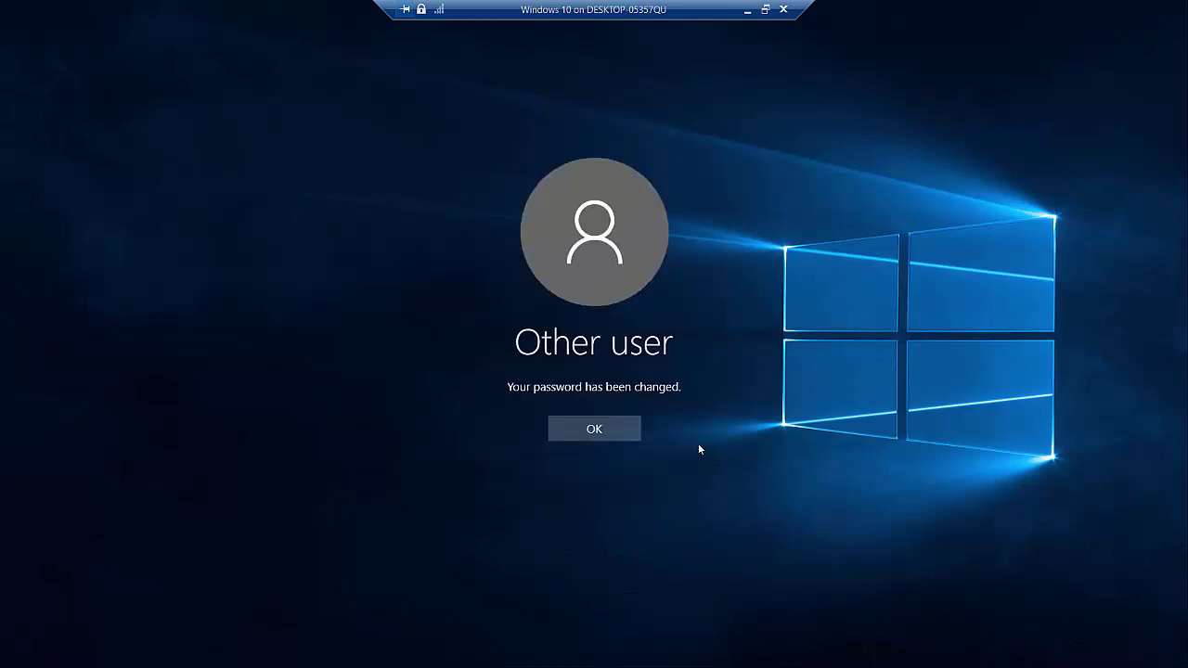
{"action": "left_click", "coordinate": [607, 432]}
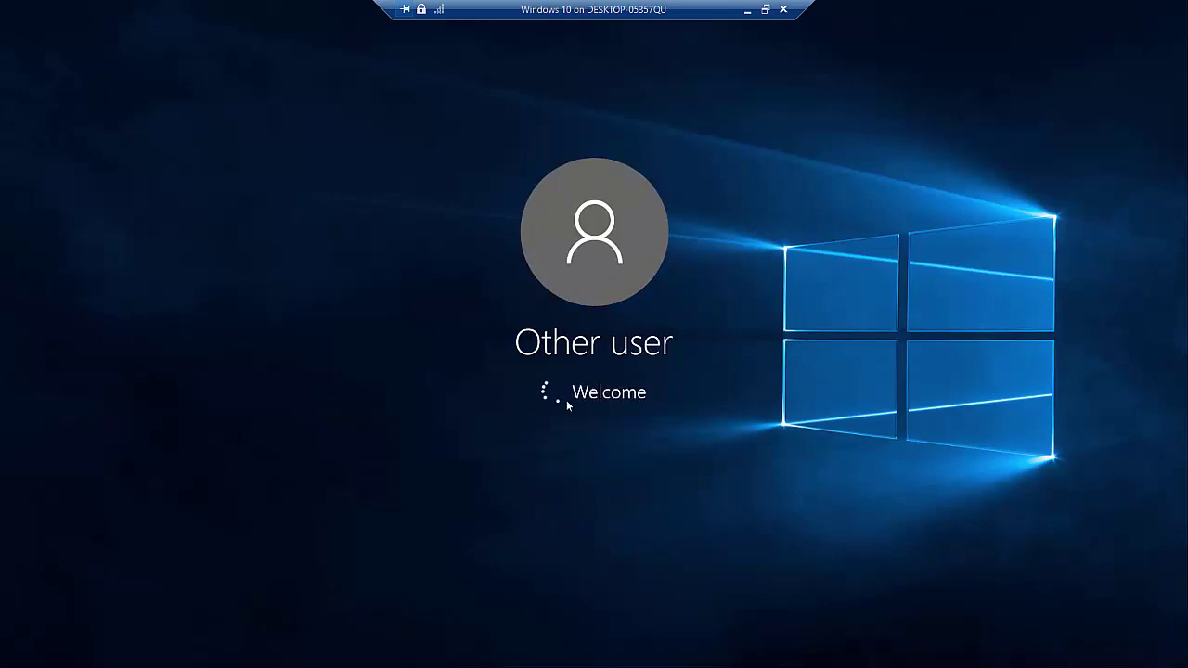